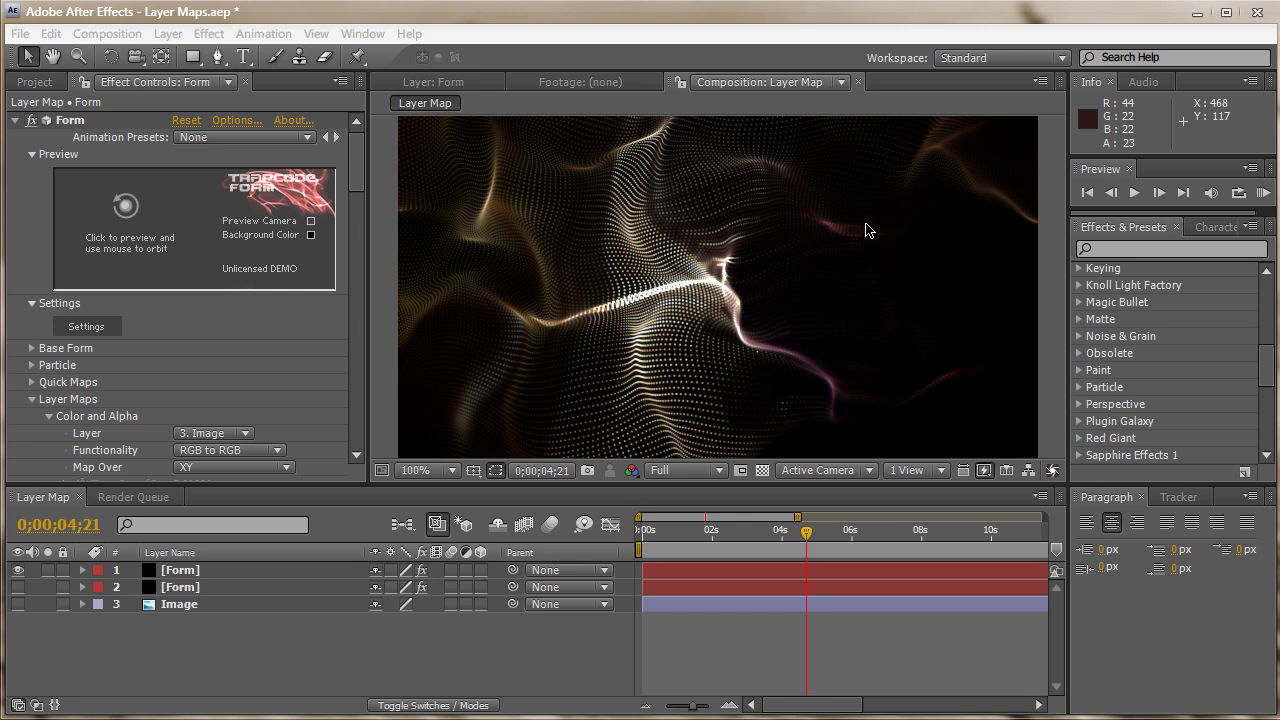
Step: Inspect the top Form layer's particle colour setting without changing it
click(213, 573)
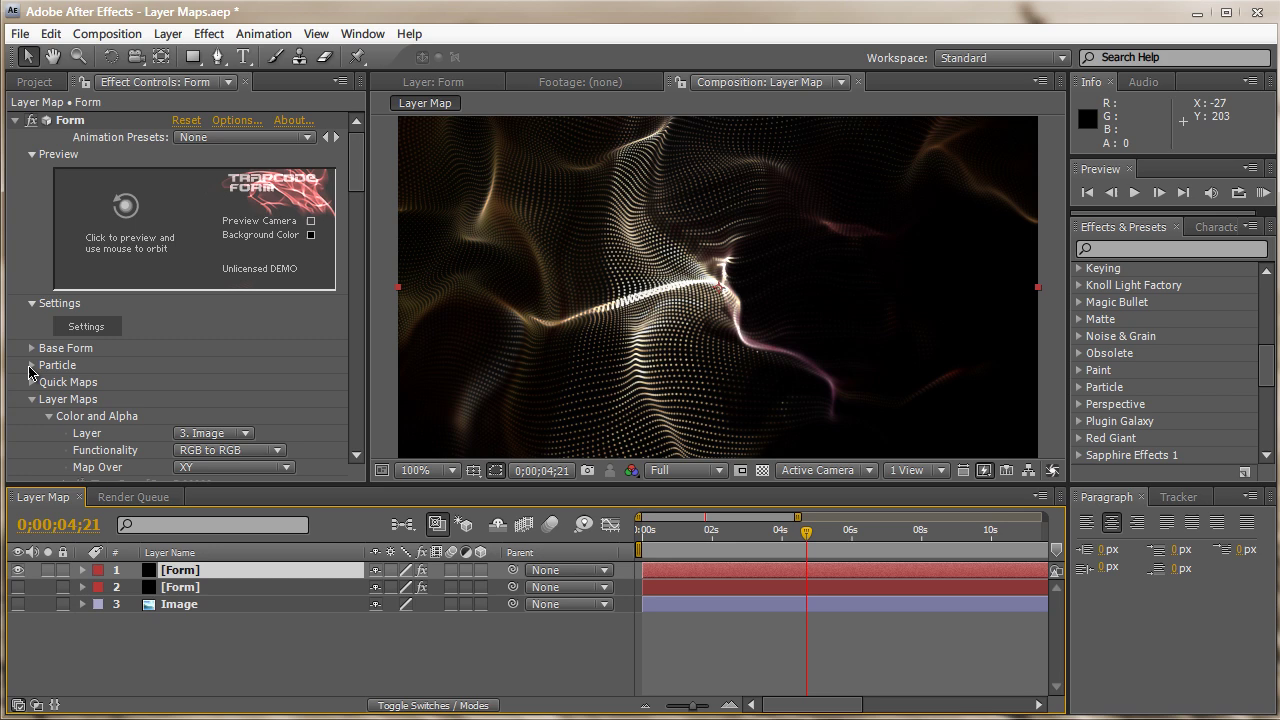
click(29, 368)
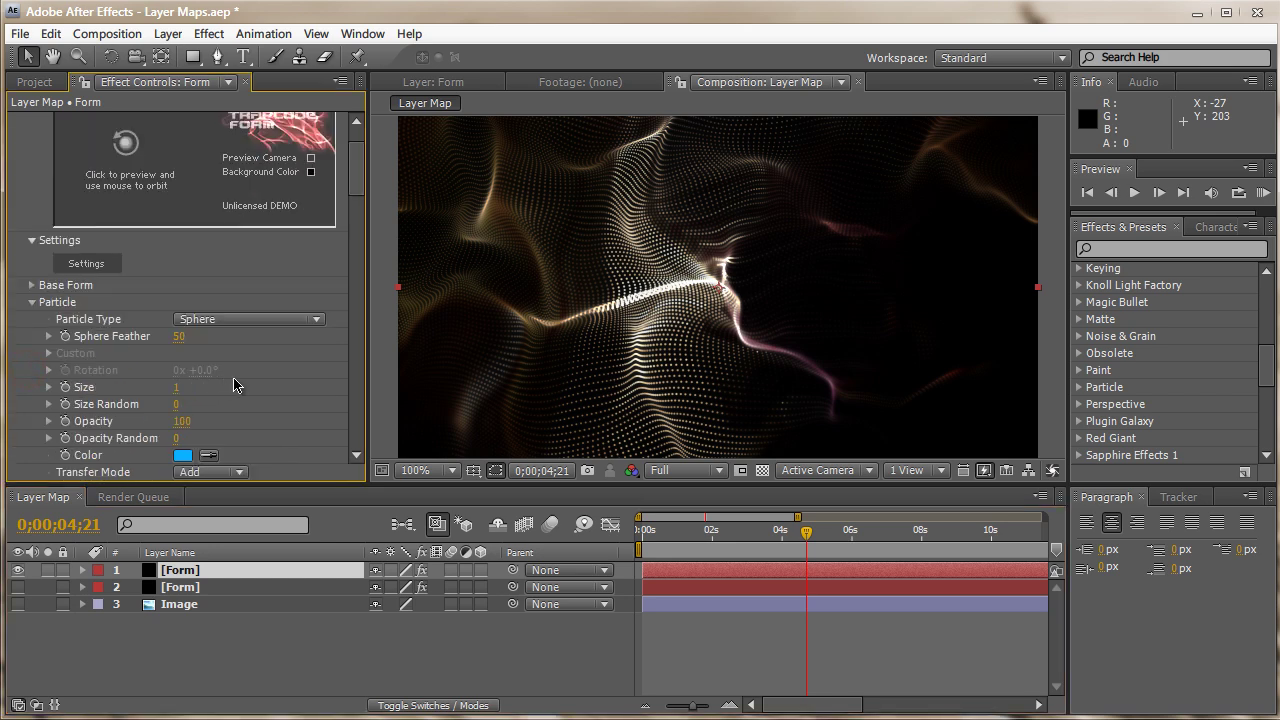
click(184, 456)
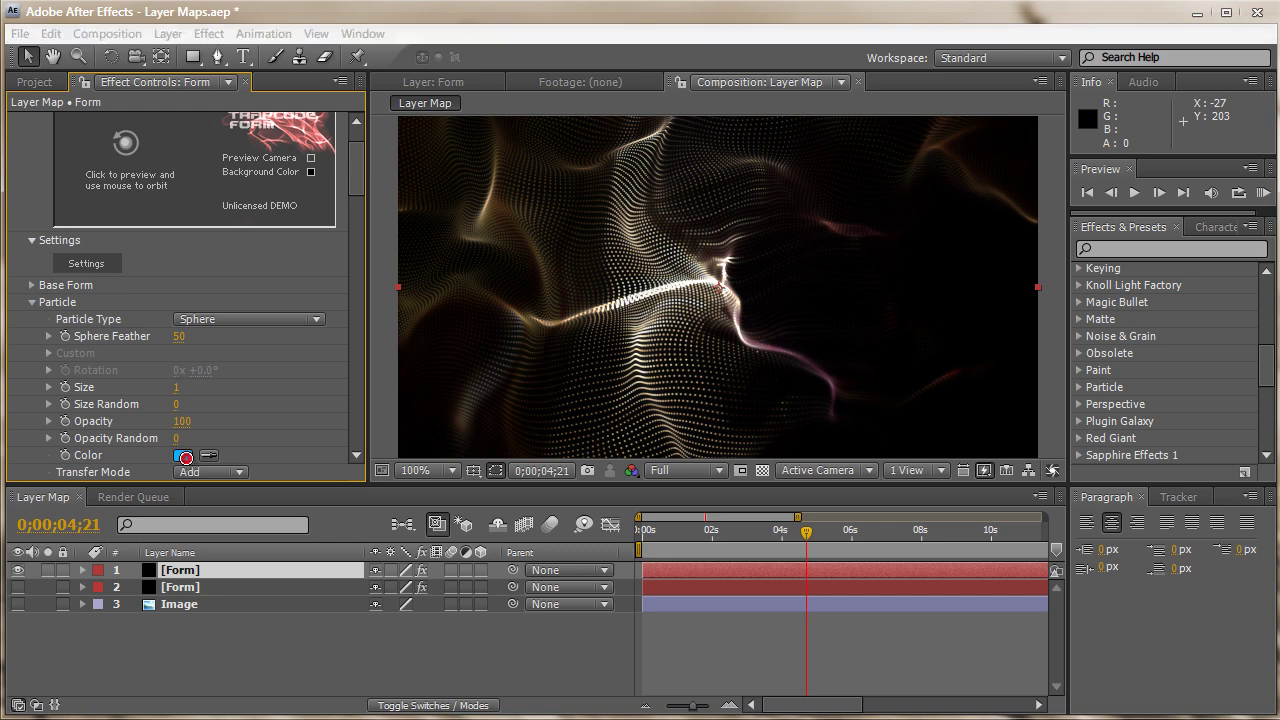
key(Escape)
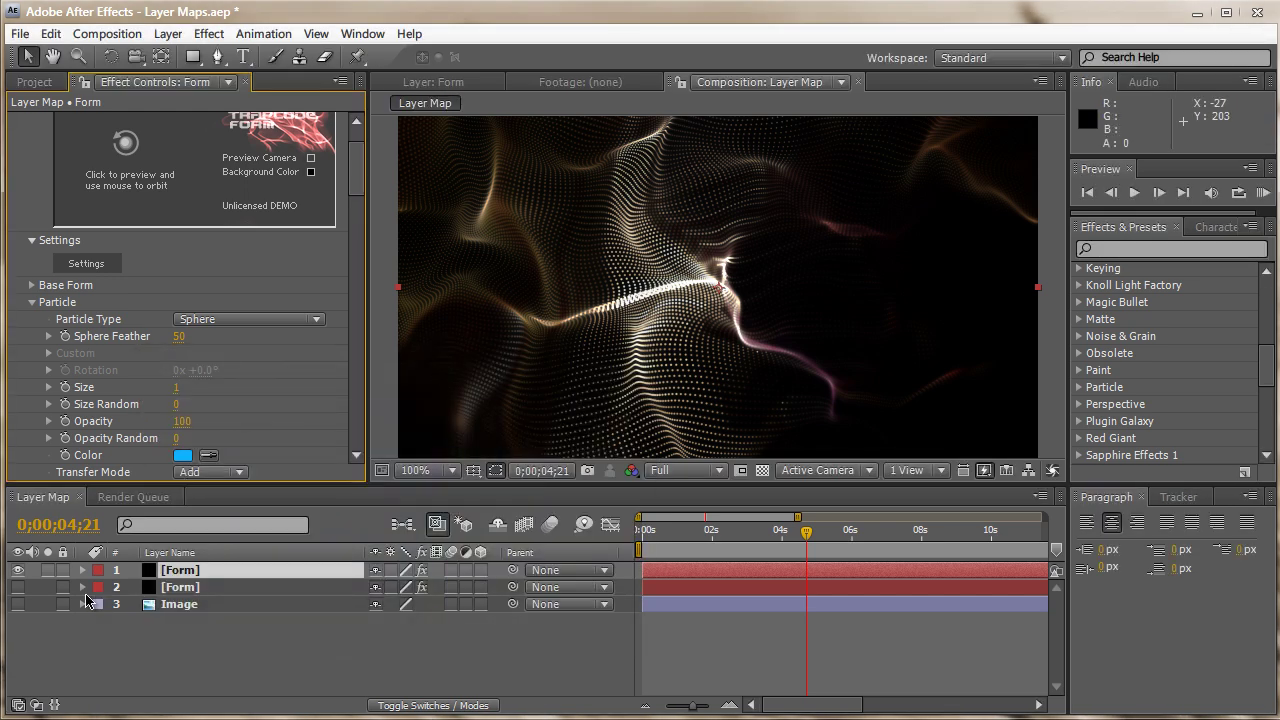
Step: Briefly view the second Form layer's blue particles, then restore the top Form layer
click(18, 570)
click(18, 587)
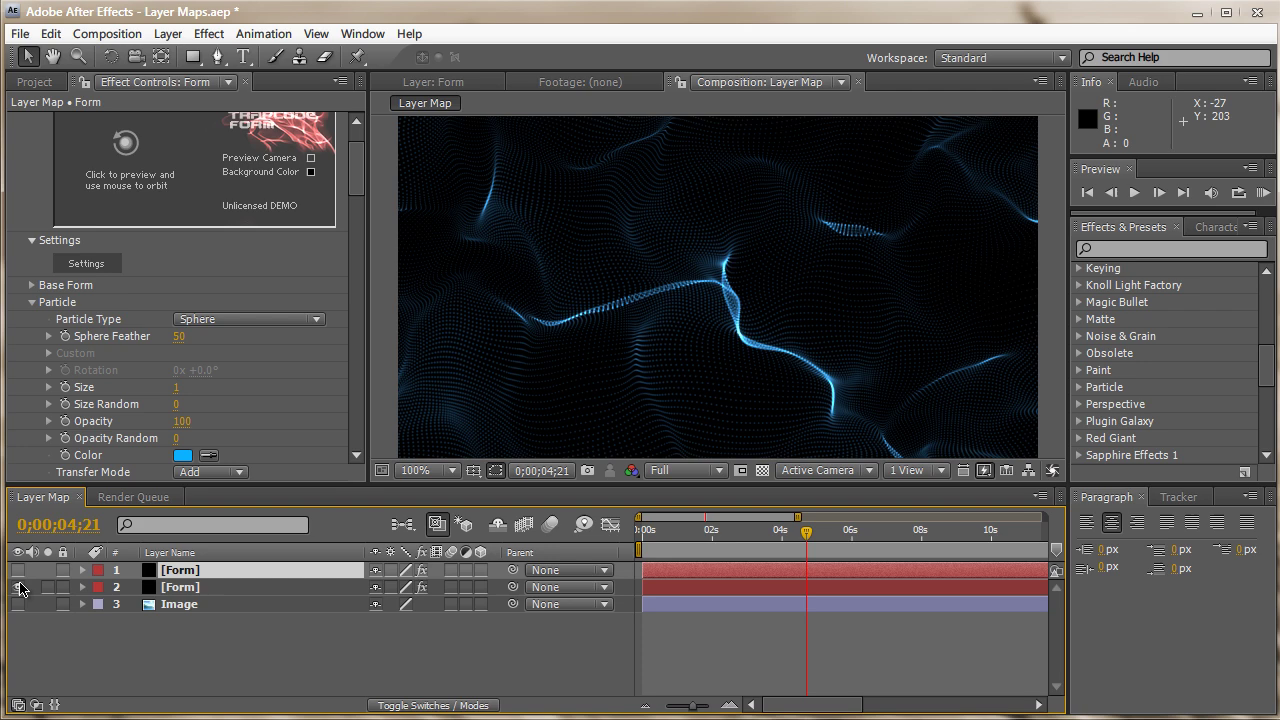
click(18, 587)
click(18, 570)
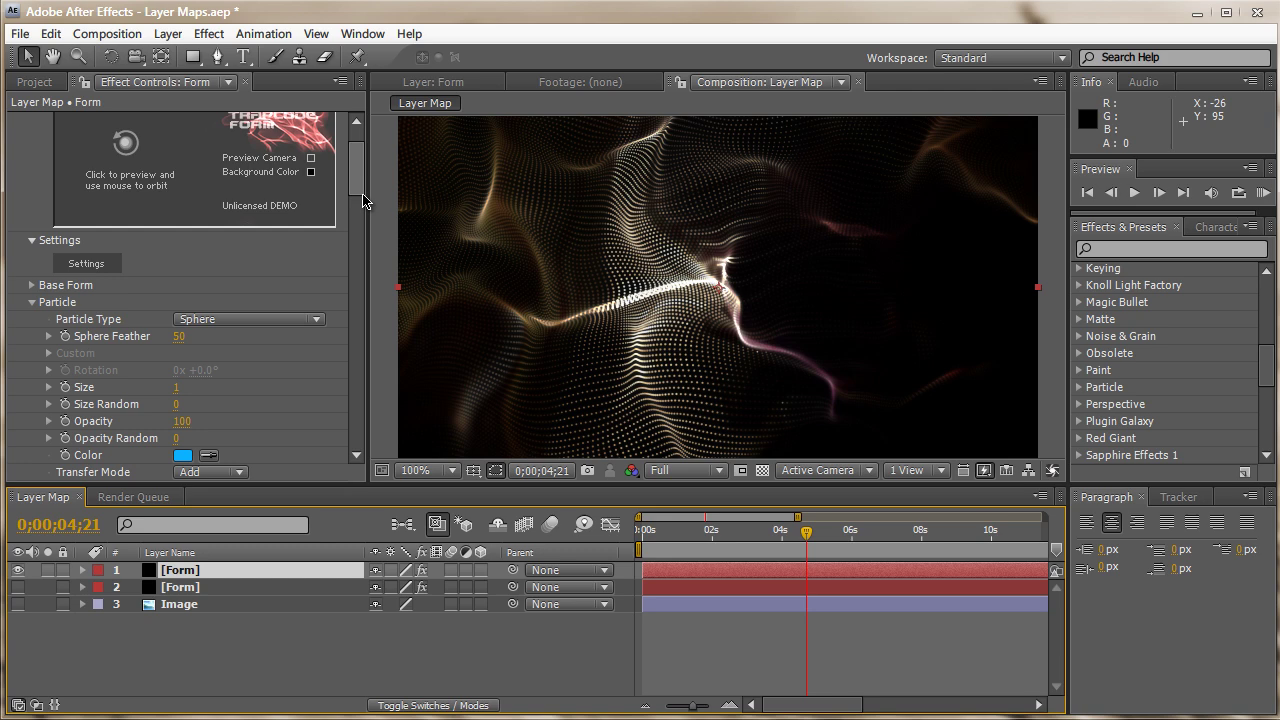
Step: Create a new composition named Tutorial
click(119, 35)
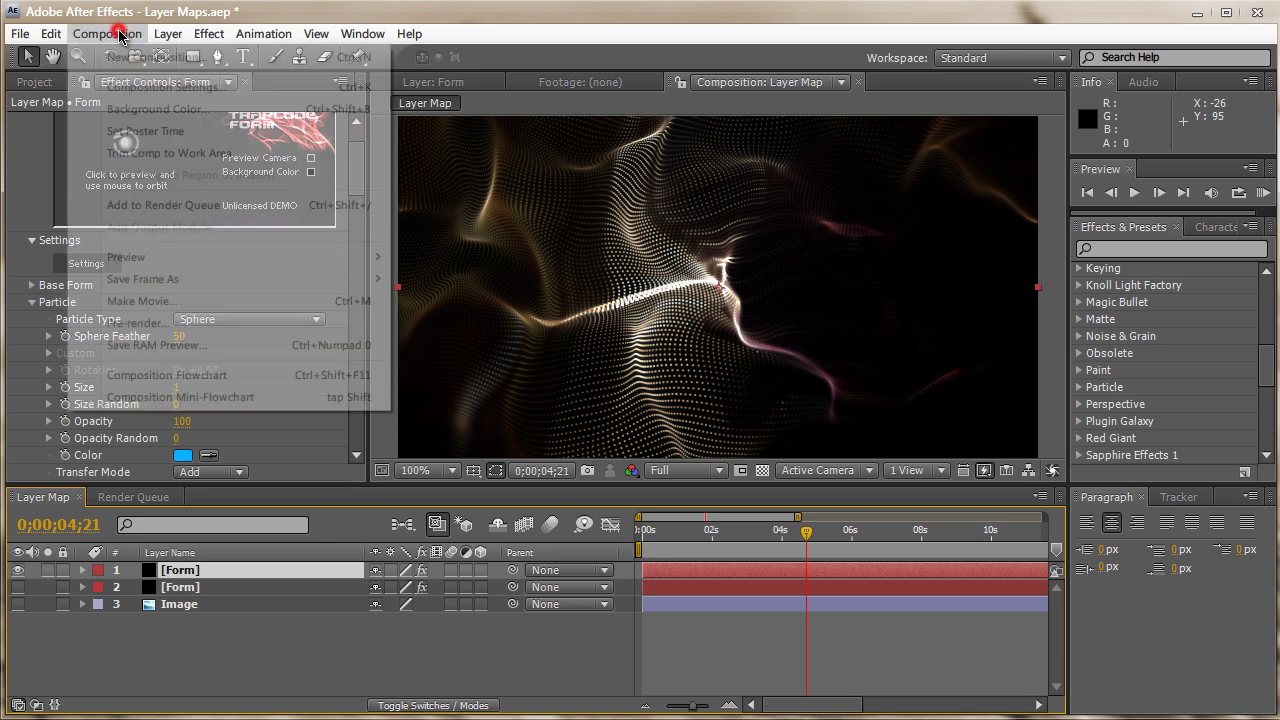
click(119, 57)
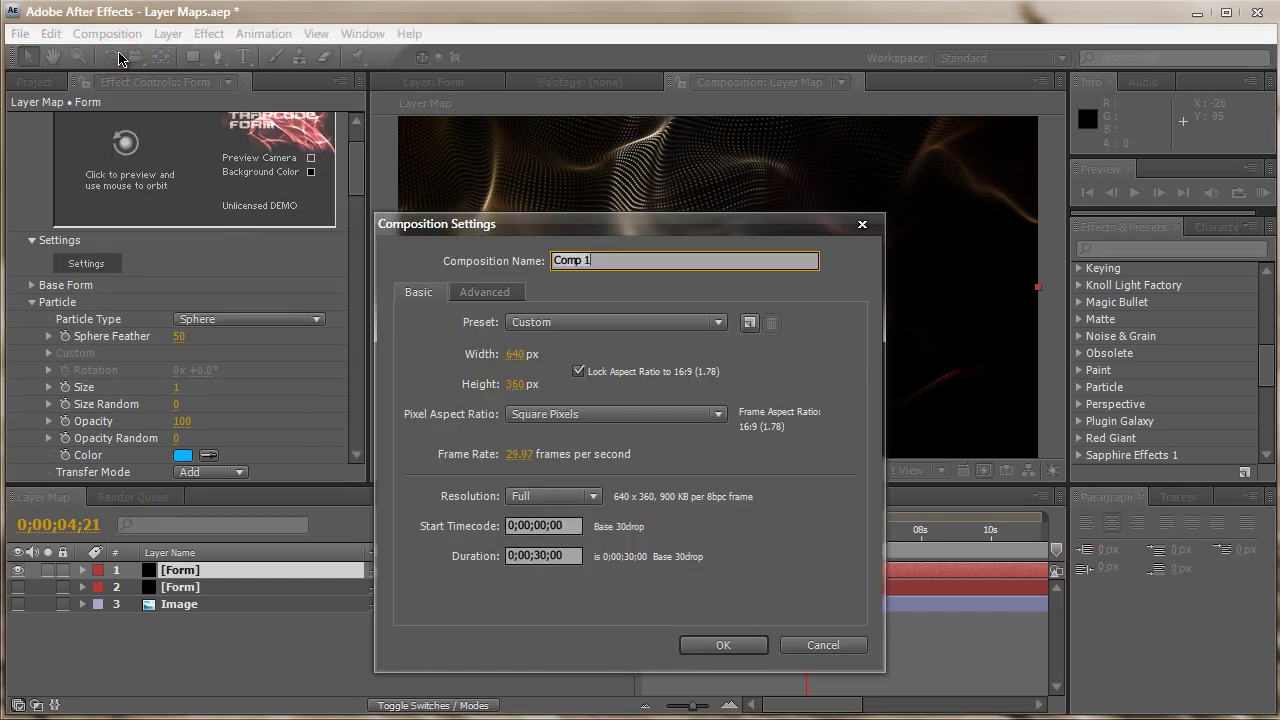
text(Tutorial)
key(Return)
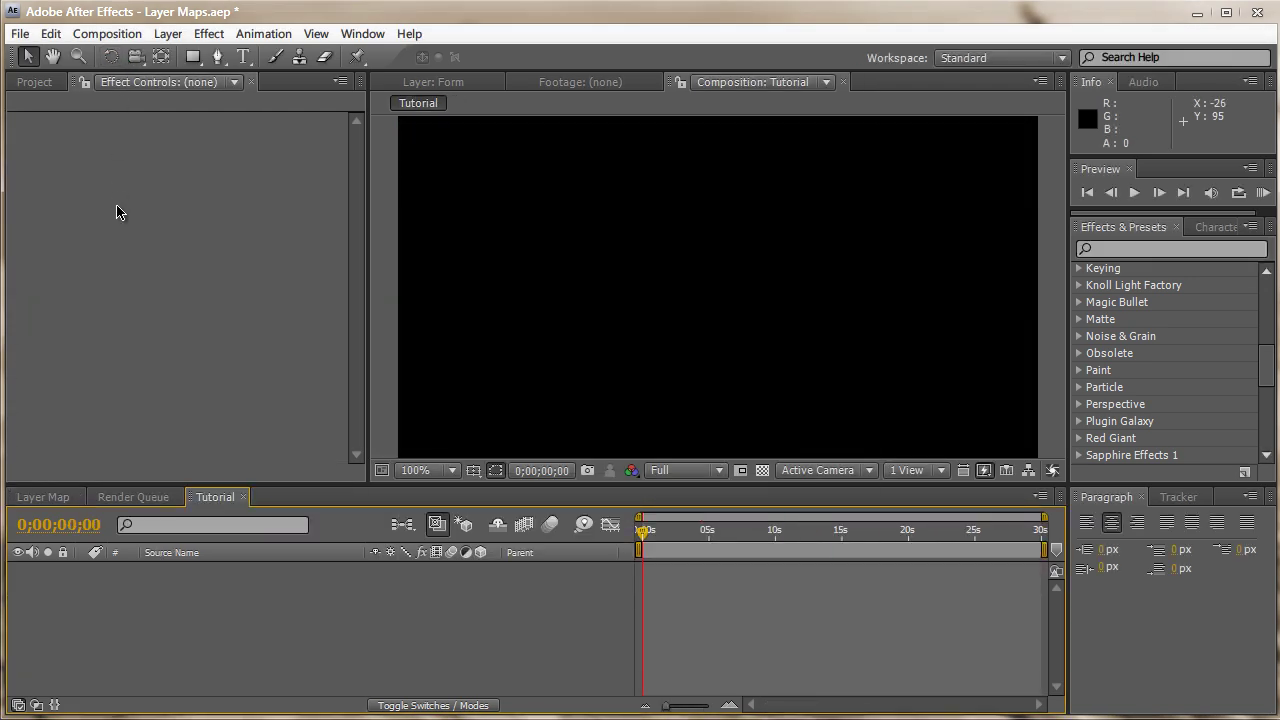
Step: Add a new solid layer named Form with Ctrl+Y
key(ctrl+y)
text(Form)
key(Return)
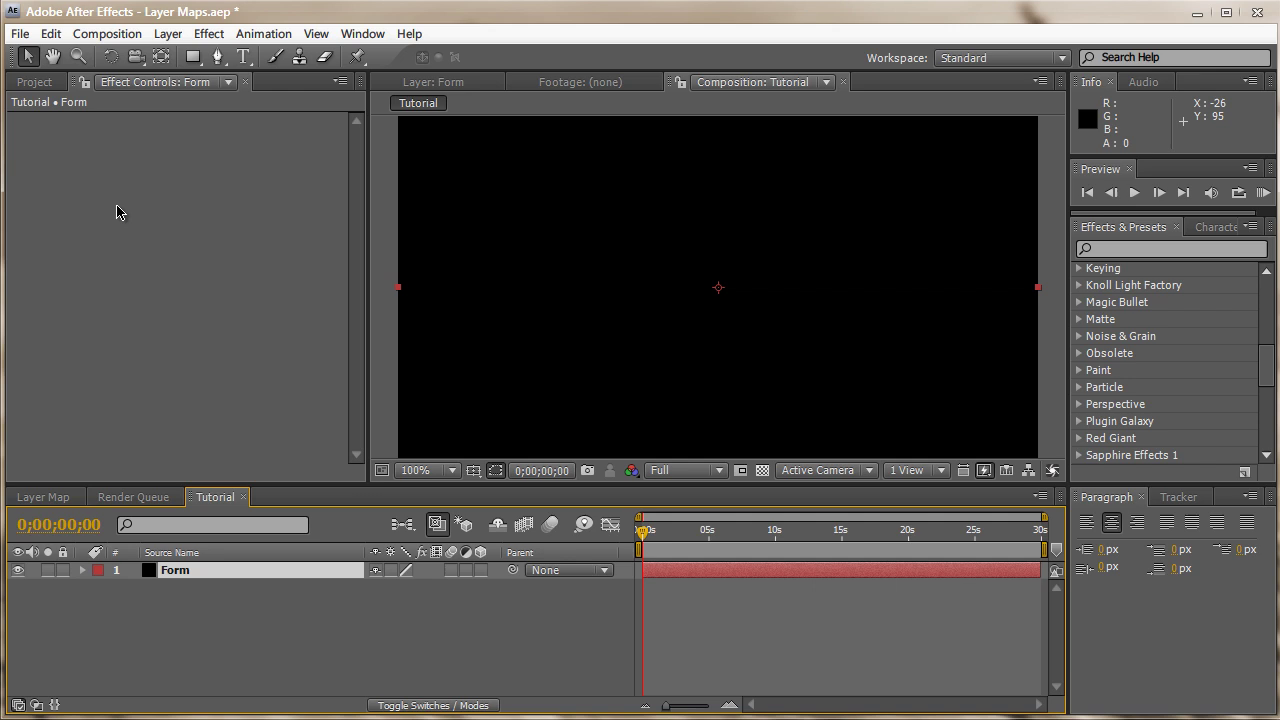
Step: Search Effects & Presets for 'form' and select Trapcode Form
click(1125, 250)
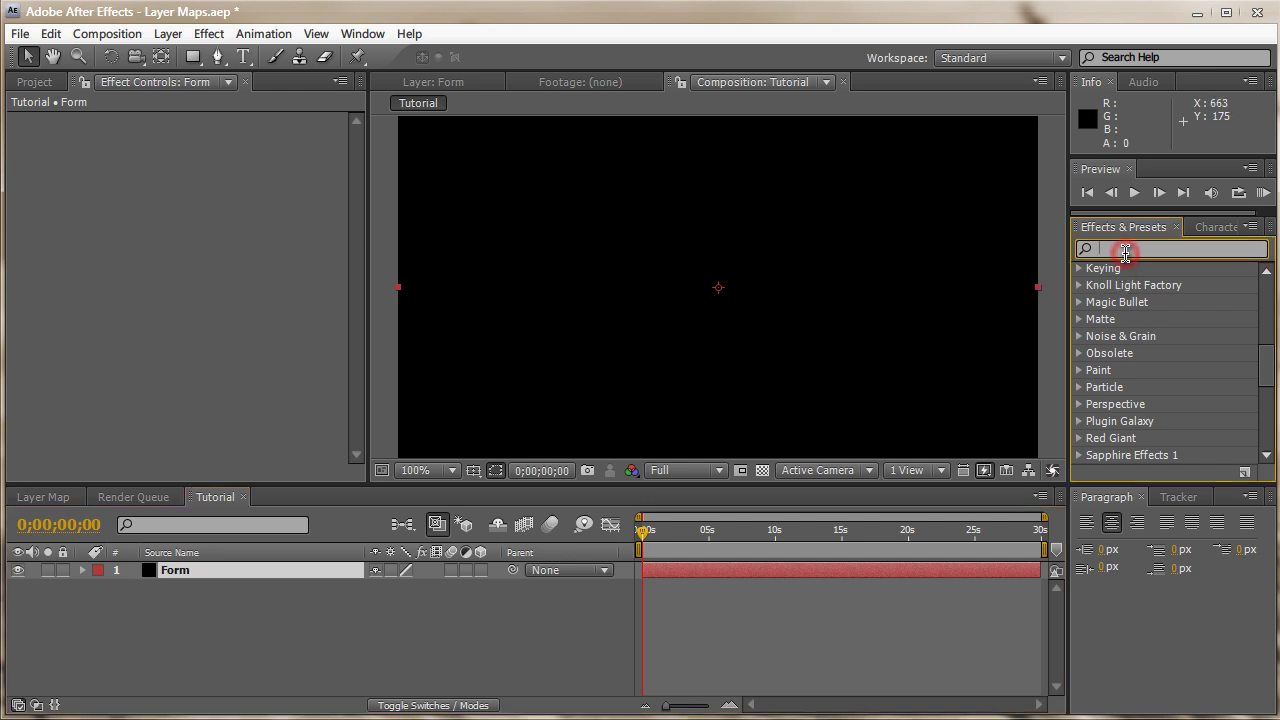
text(form)
click(1135, 455)
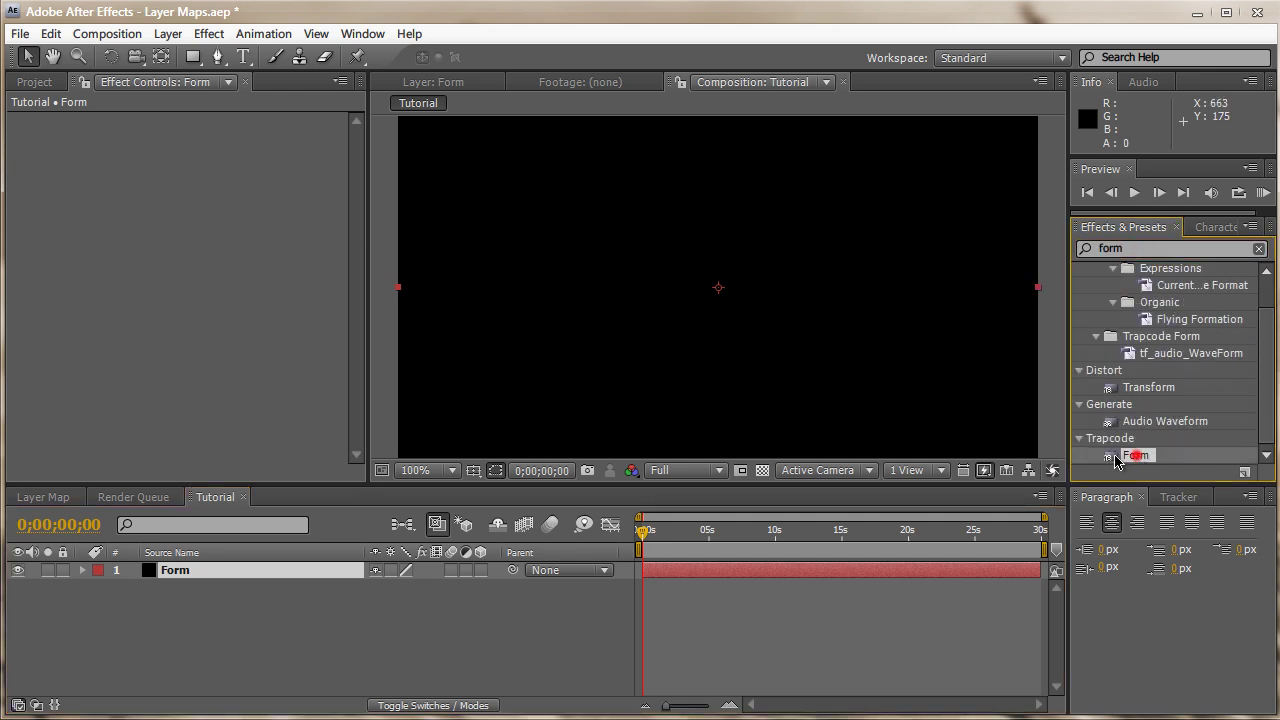
Step: Apply Trapcode Form to the Form solid and set Base Form Particles in Z to 1
drag(1116, 460, 802, 398)
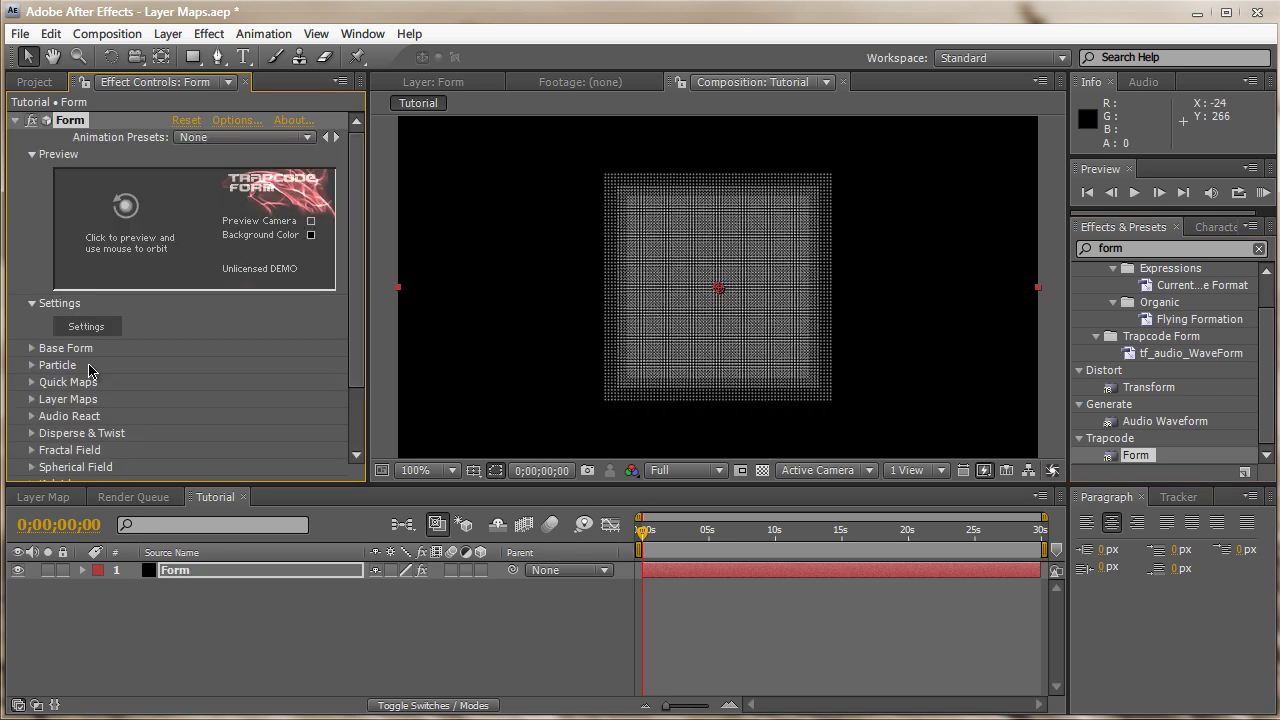
click(31, 348)
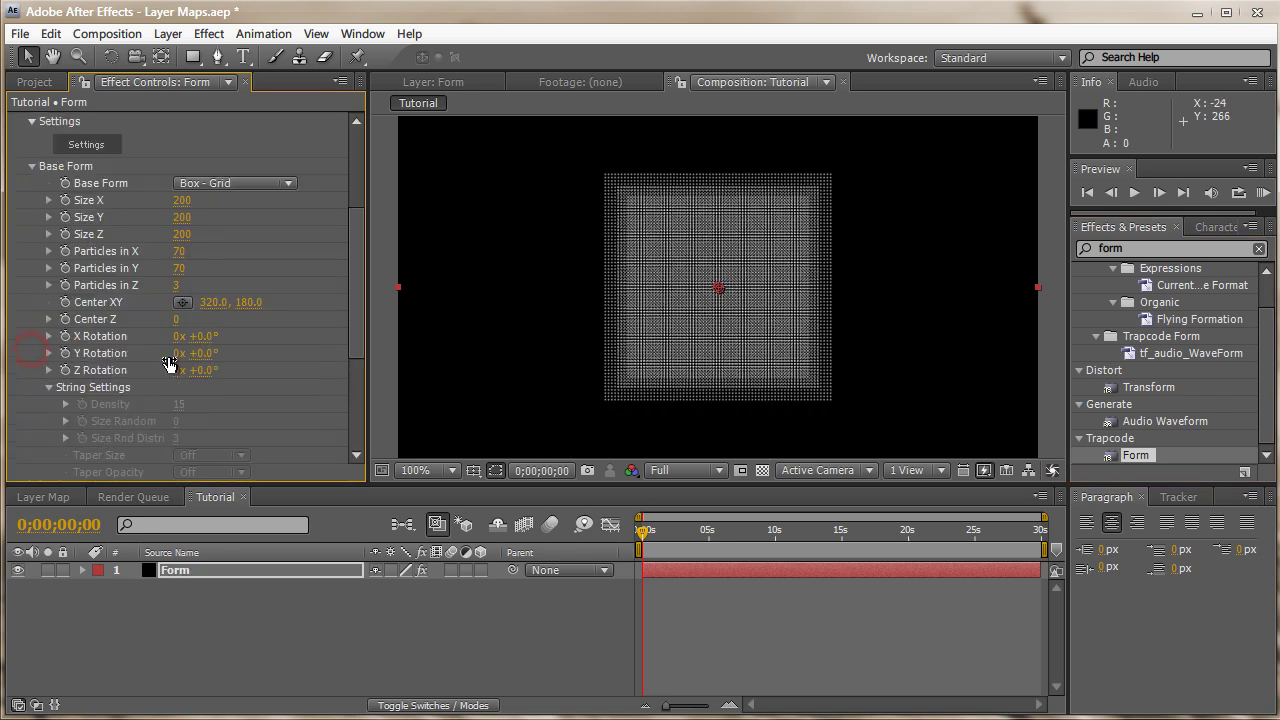
click(177, 285)
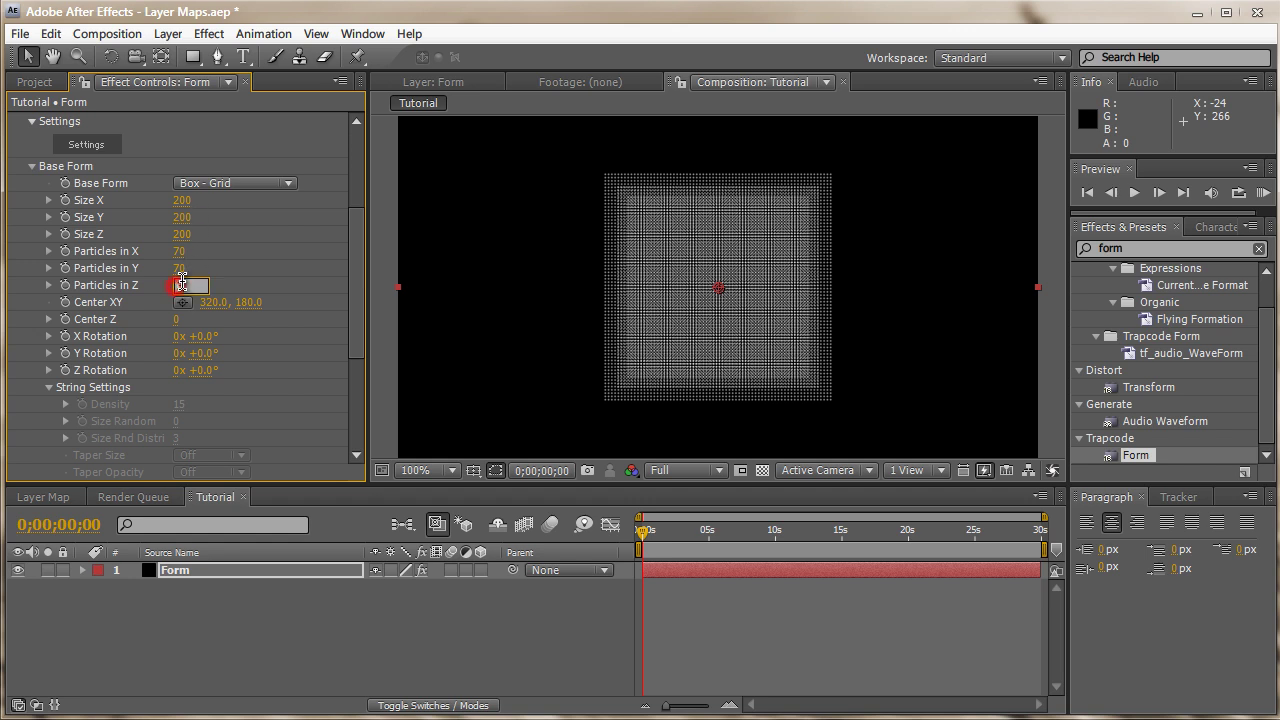
text(1)
key(Return)
Step: Set the grid's Size Y to 400 and widen Size X to 720 to fill the frame
click(183, 200)
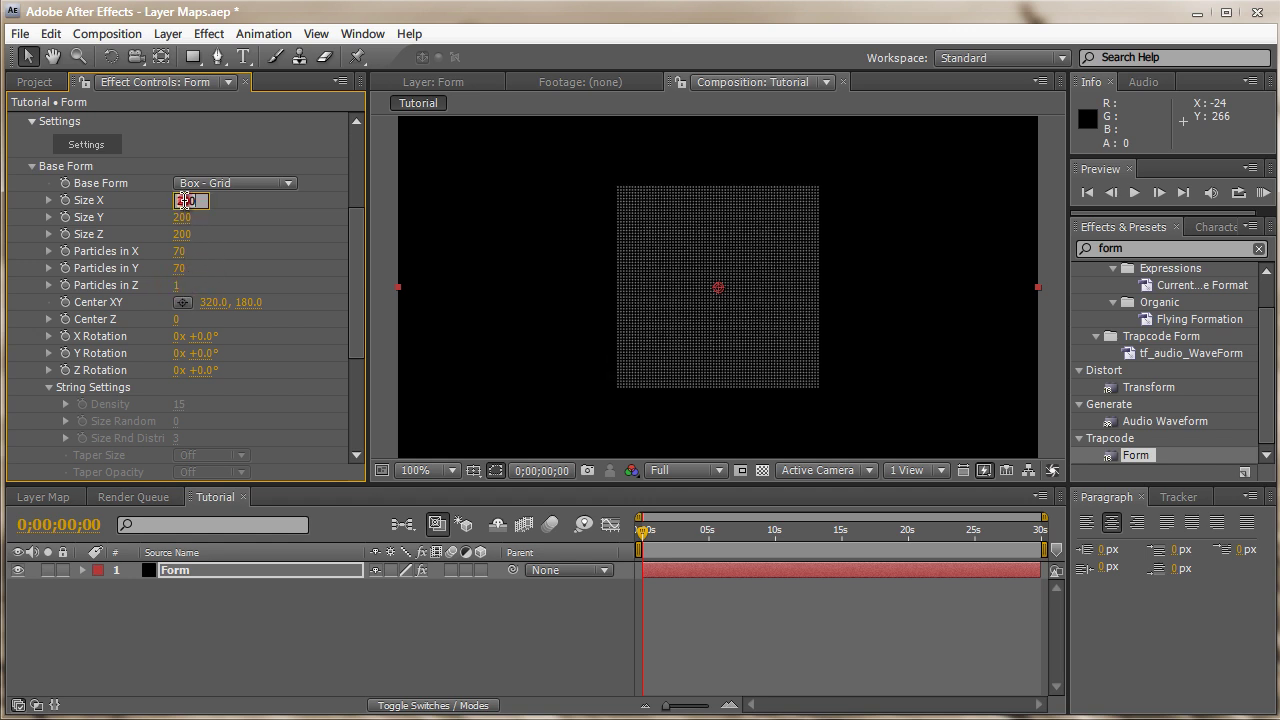
text(400)
key(Tab)
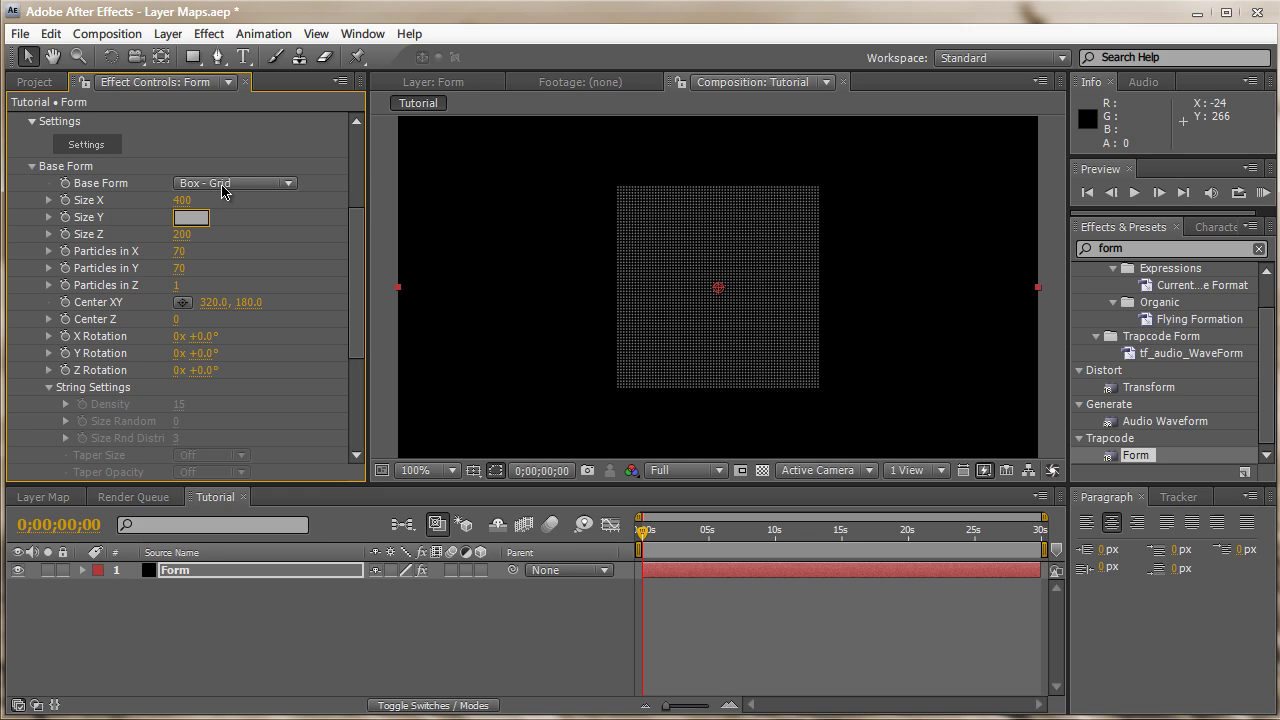
text(400)
key(Return)
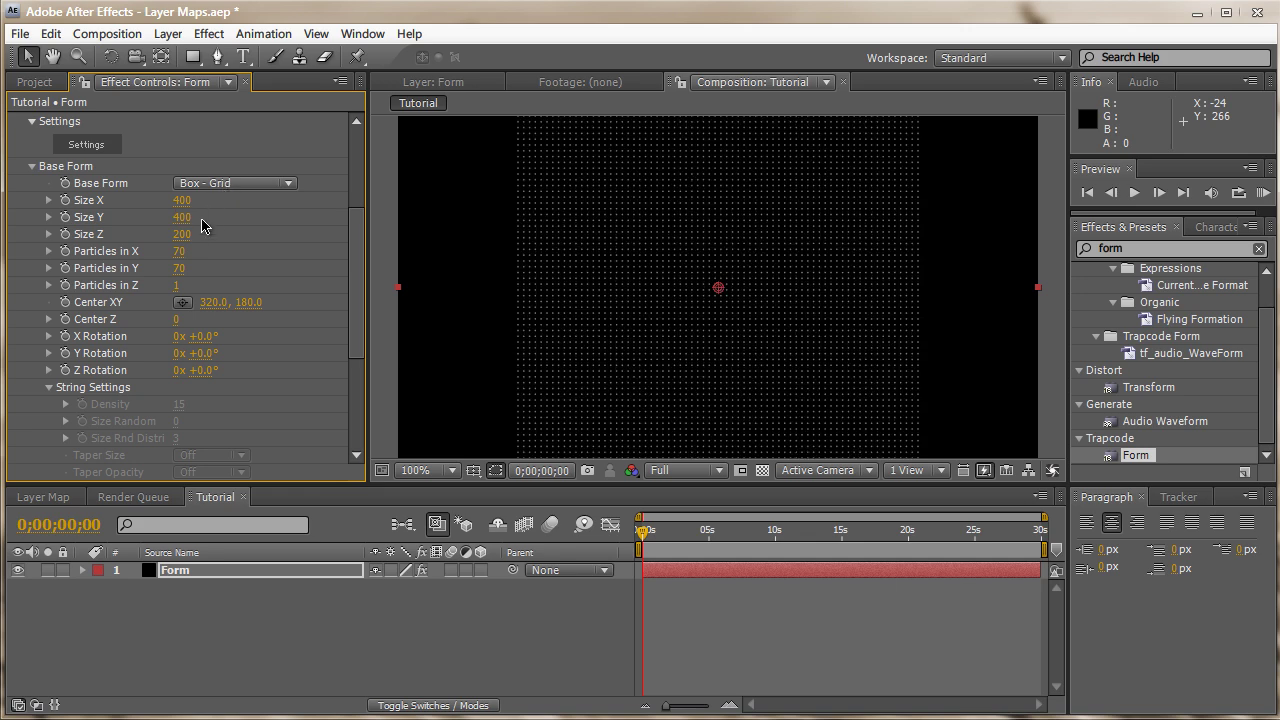
mouse_move(181, 200)
mouse_down()
mouse_move(230, 200)
mouse_move(212, 200)
mouse_up()
drag(360, 214, 360, 140)
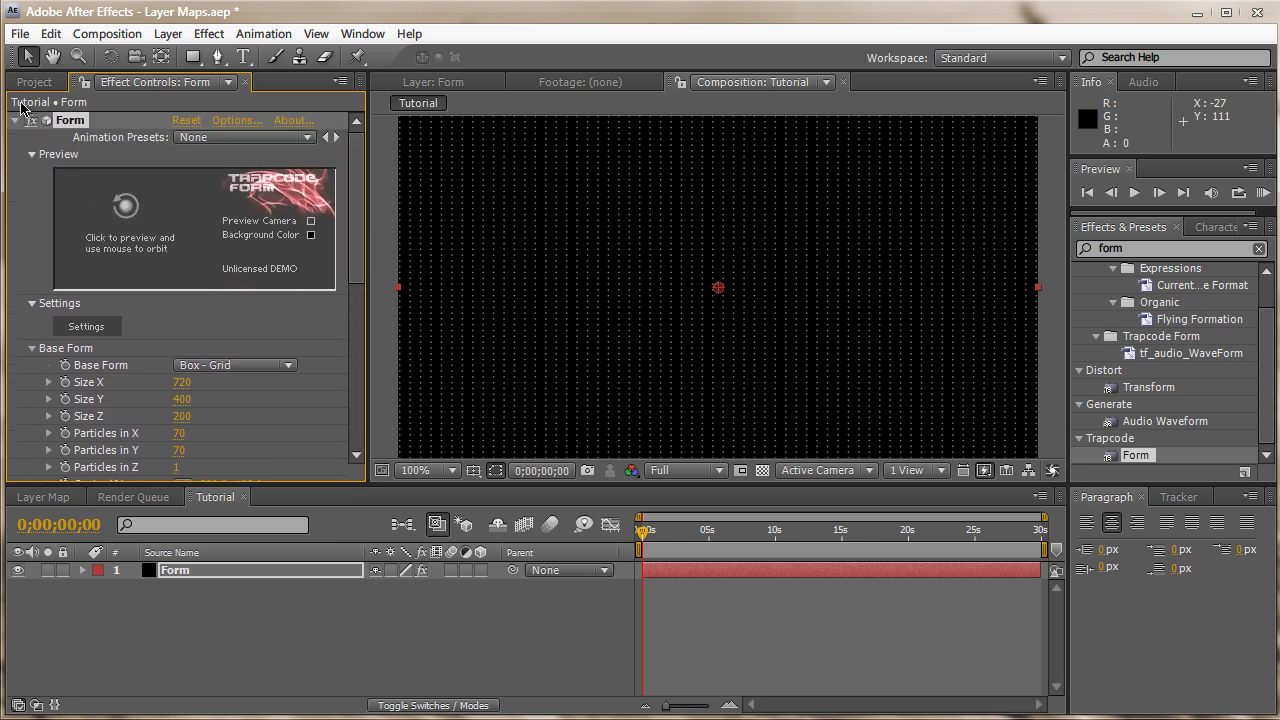
Step: Add Piano Keys.jpg below Form in the Tutorial timeline, briefly checking the Layer Map comp
click(24, 86)
click(57, 297)
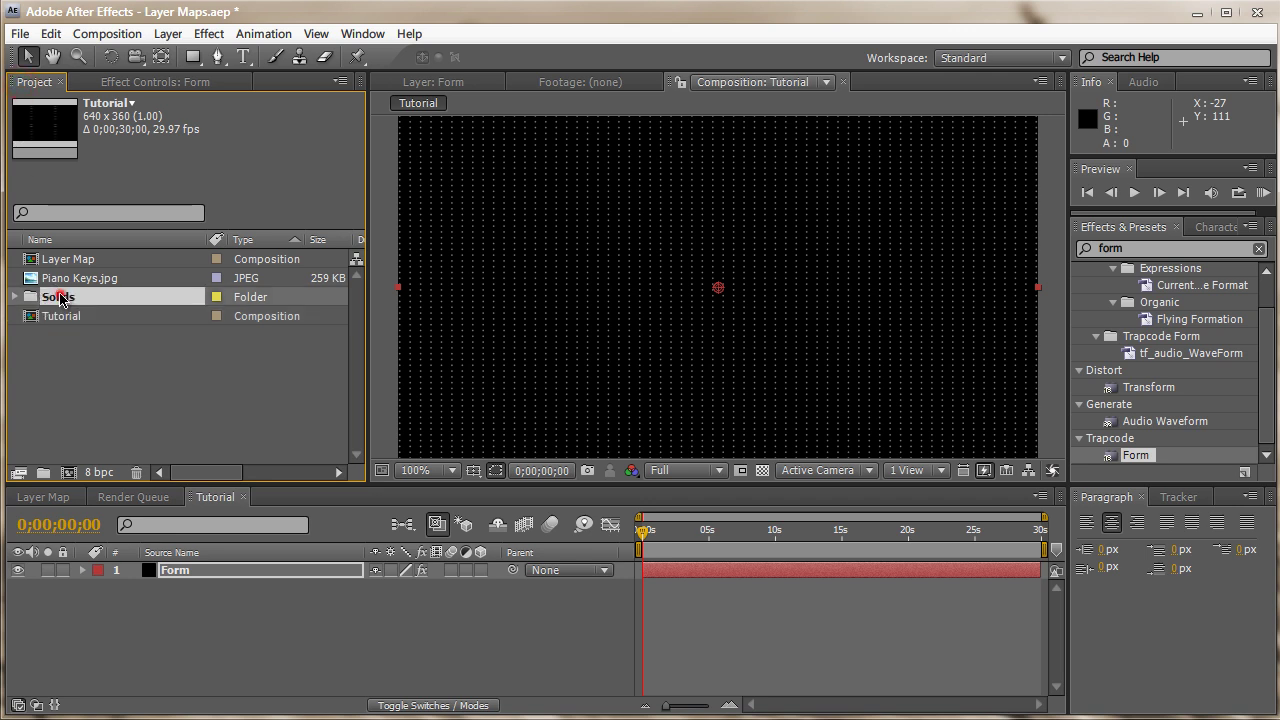
drag(60, 280, 110, 593)
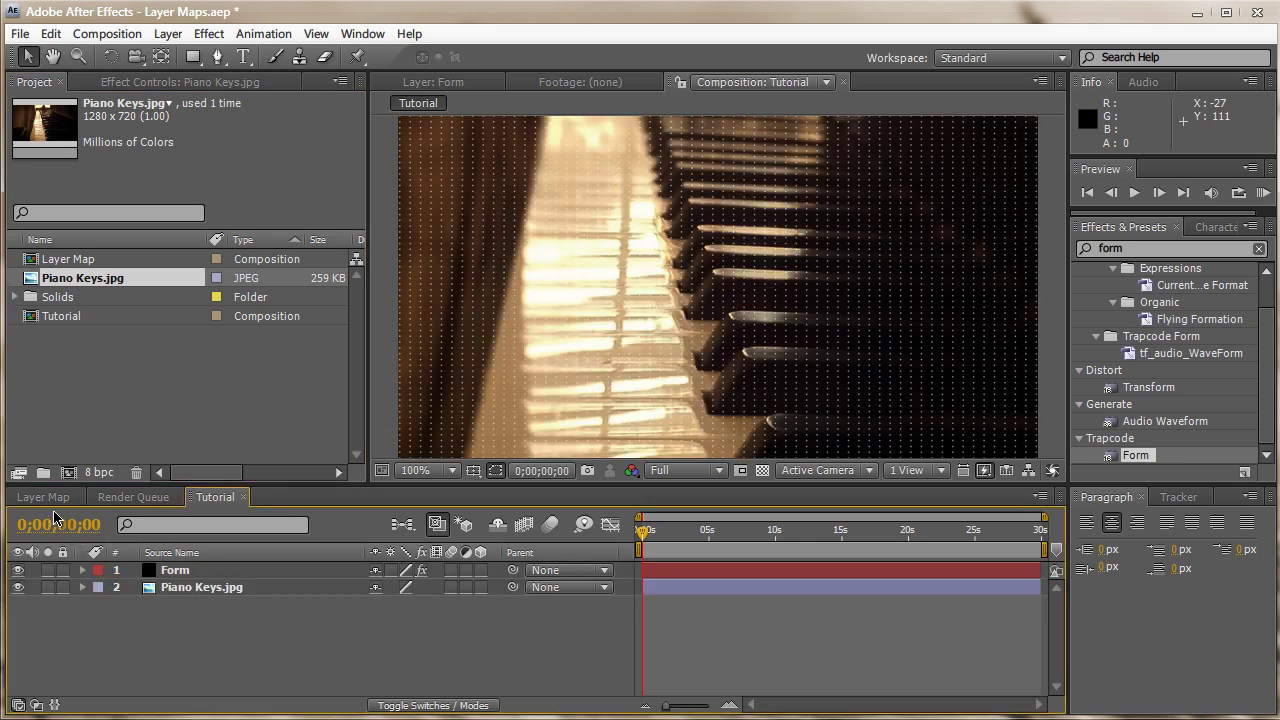
click(43, 497)
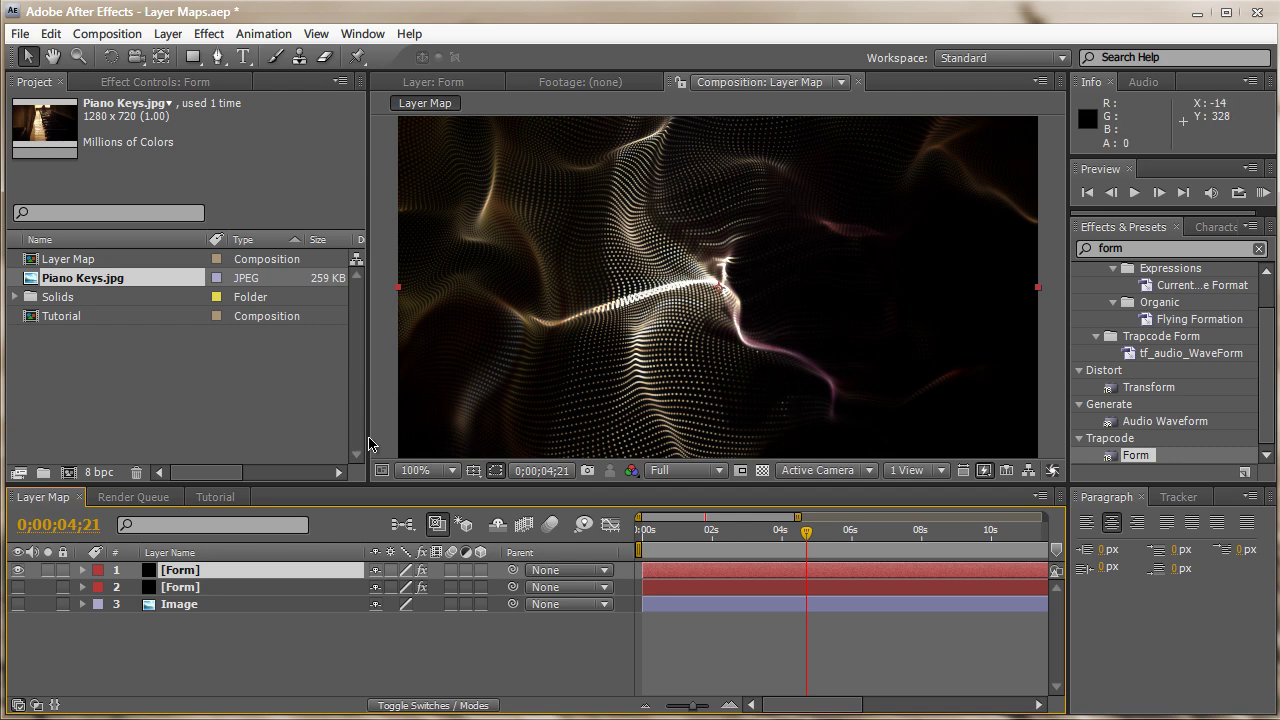
click(212, 497)
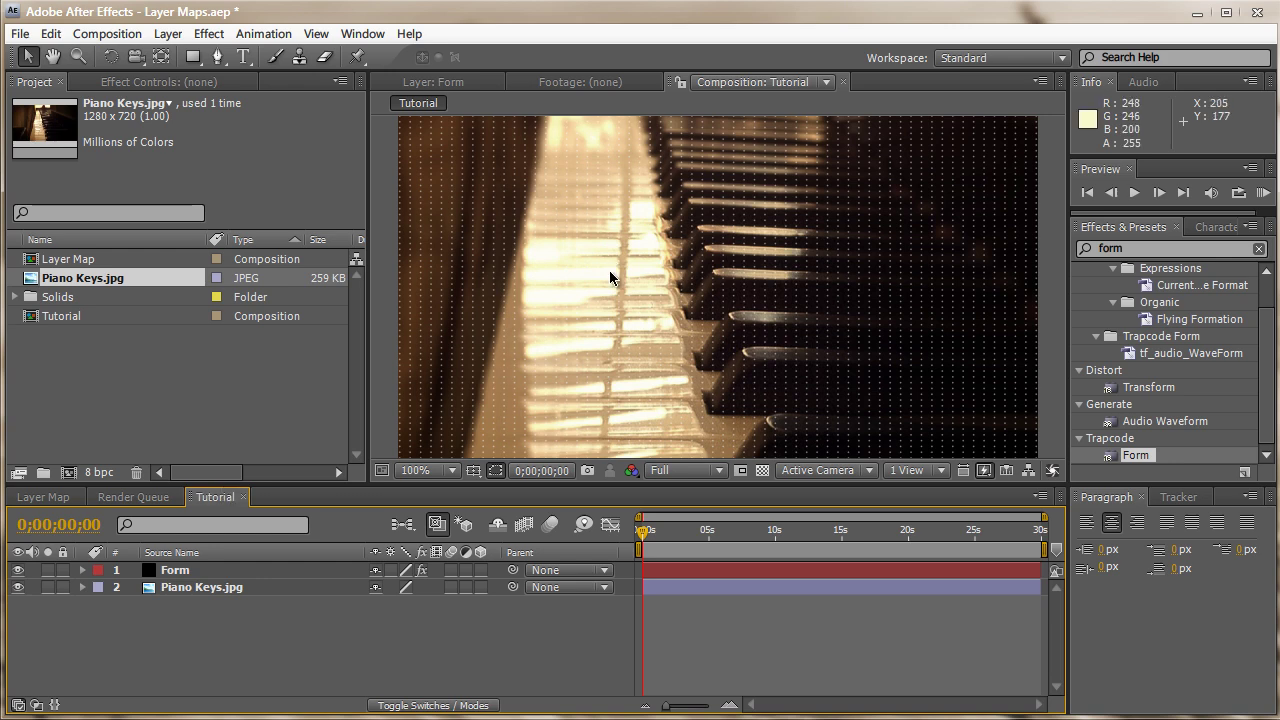
Step: Scale the Piano Keys layer down to 51%, then select the Form layer
click(289, 587)
key(s)
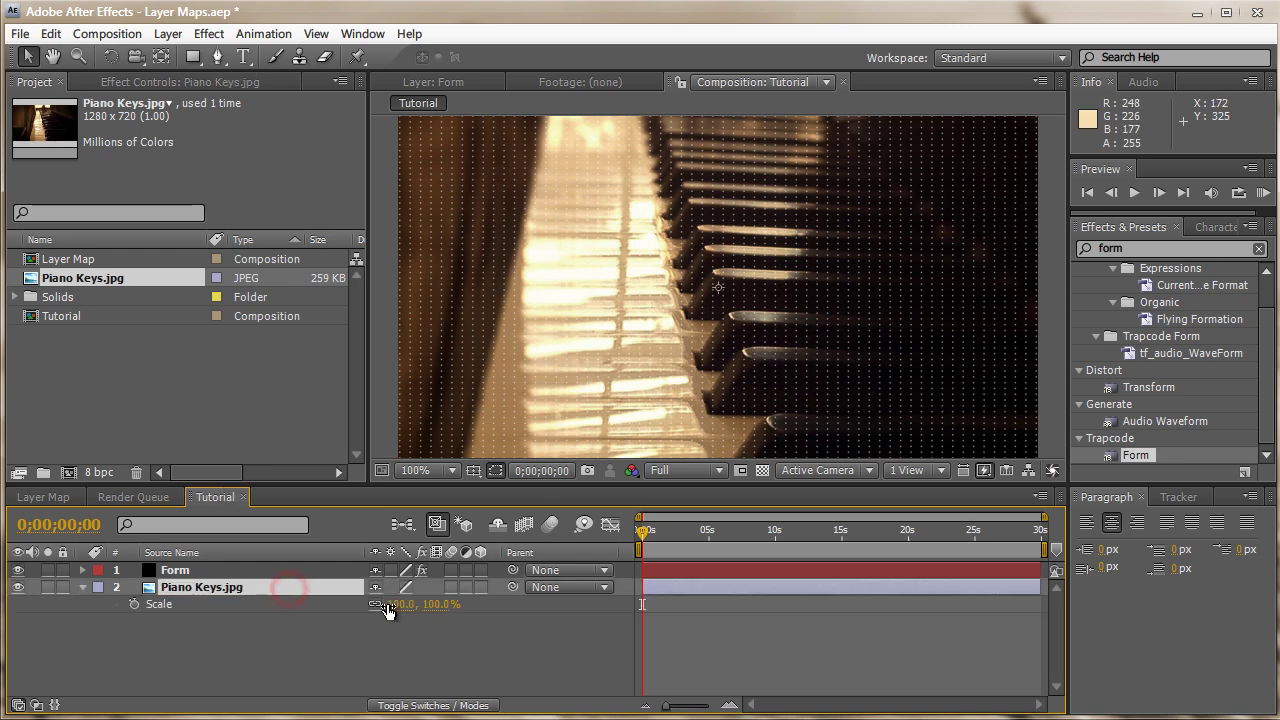
drag(386, 604, 341, 600)
click(335, 655)
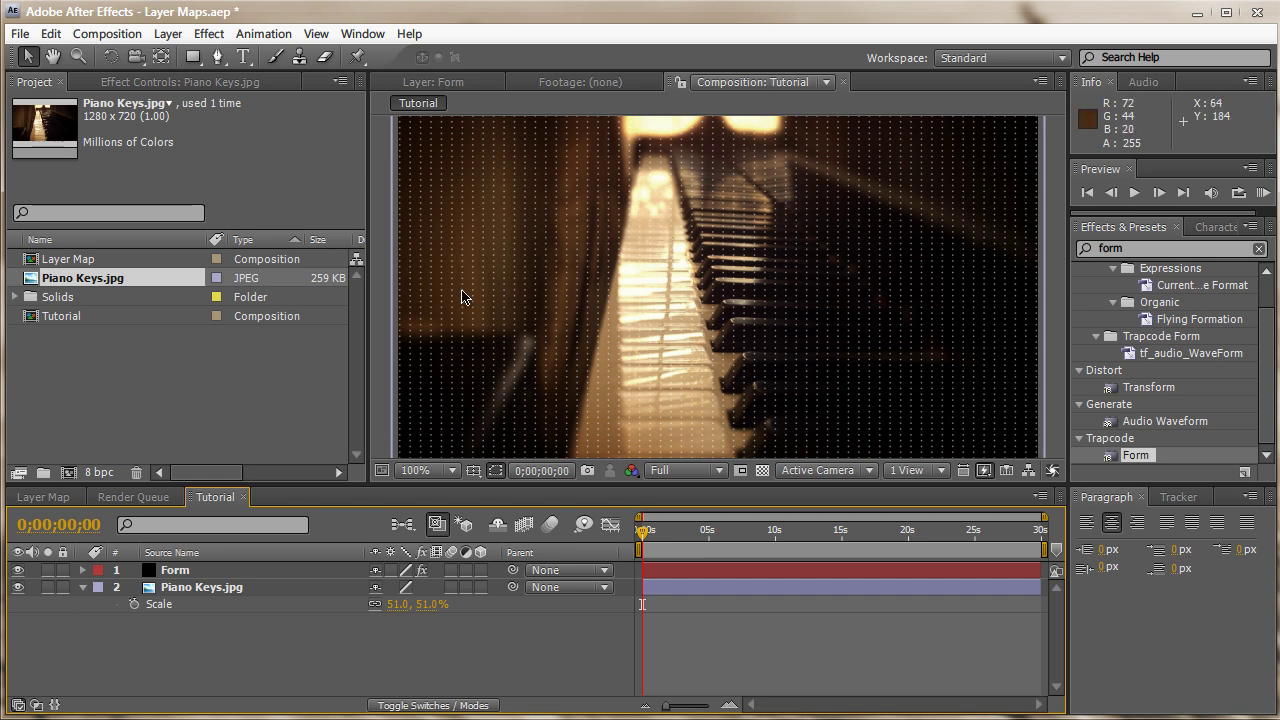
click(266, 570)
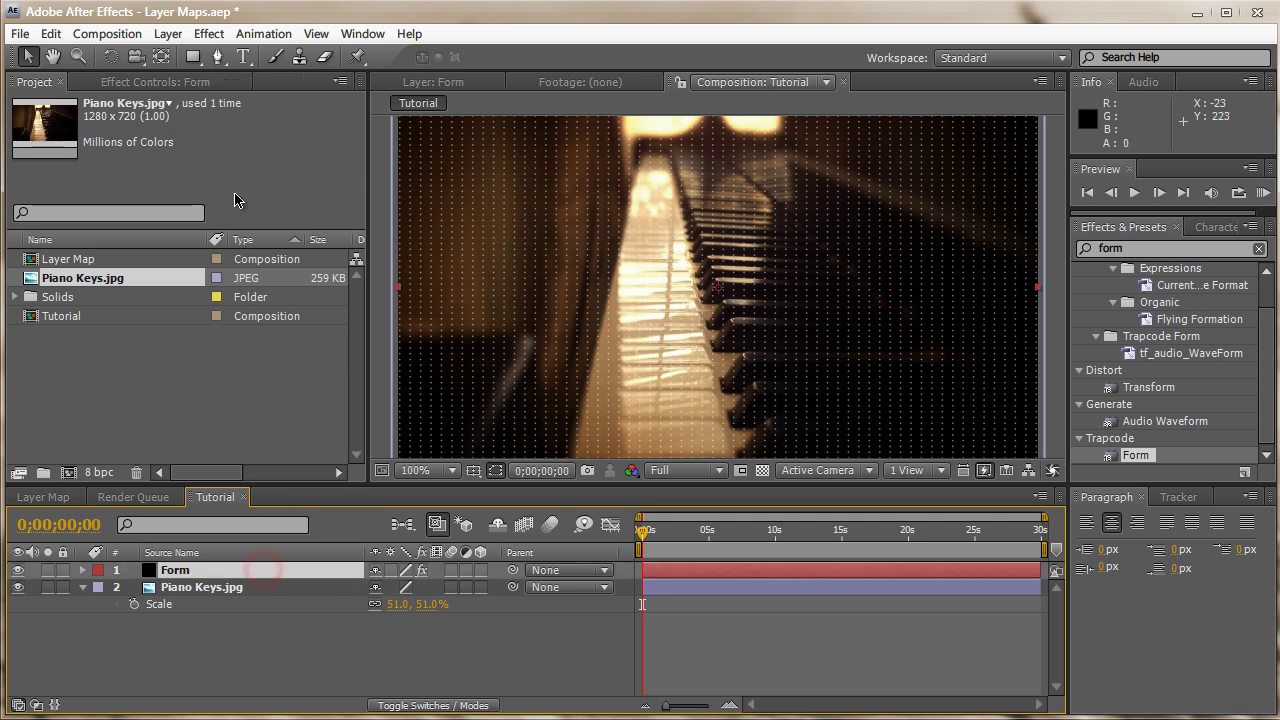
click(211, 80)
Step: Expand the Layer Maps group in Form's Effect Controls
scroll(113, 325, down, 3)
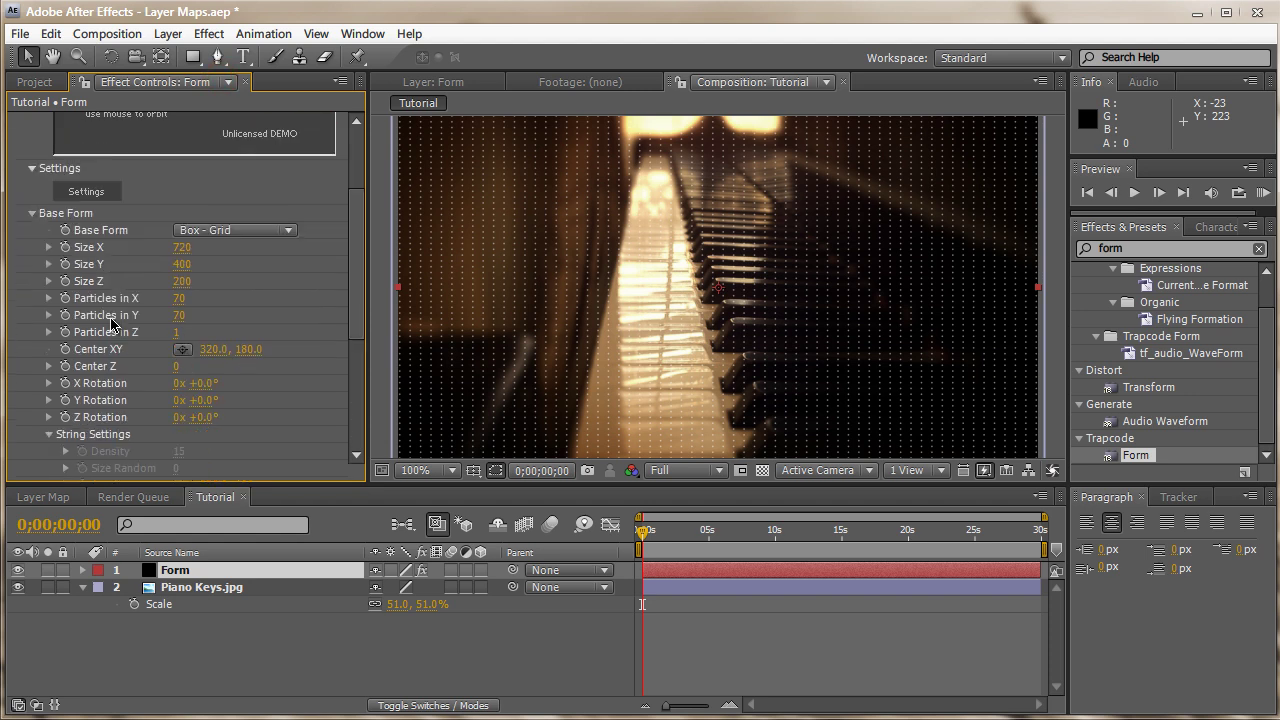
scroll(113, 325, down, 5)
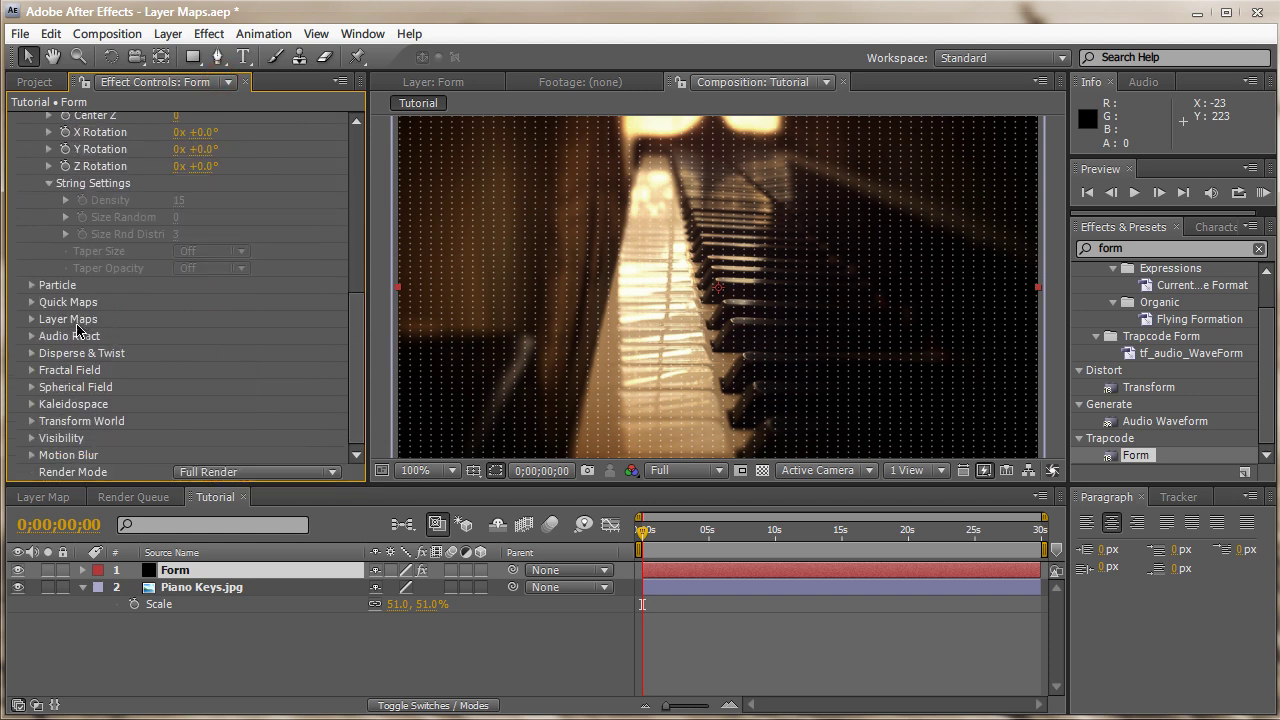
click(31, 319)
scroll(35, 322, down, 3)
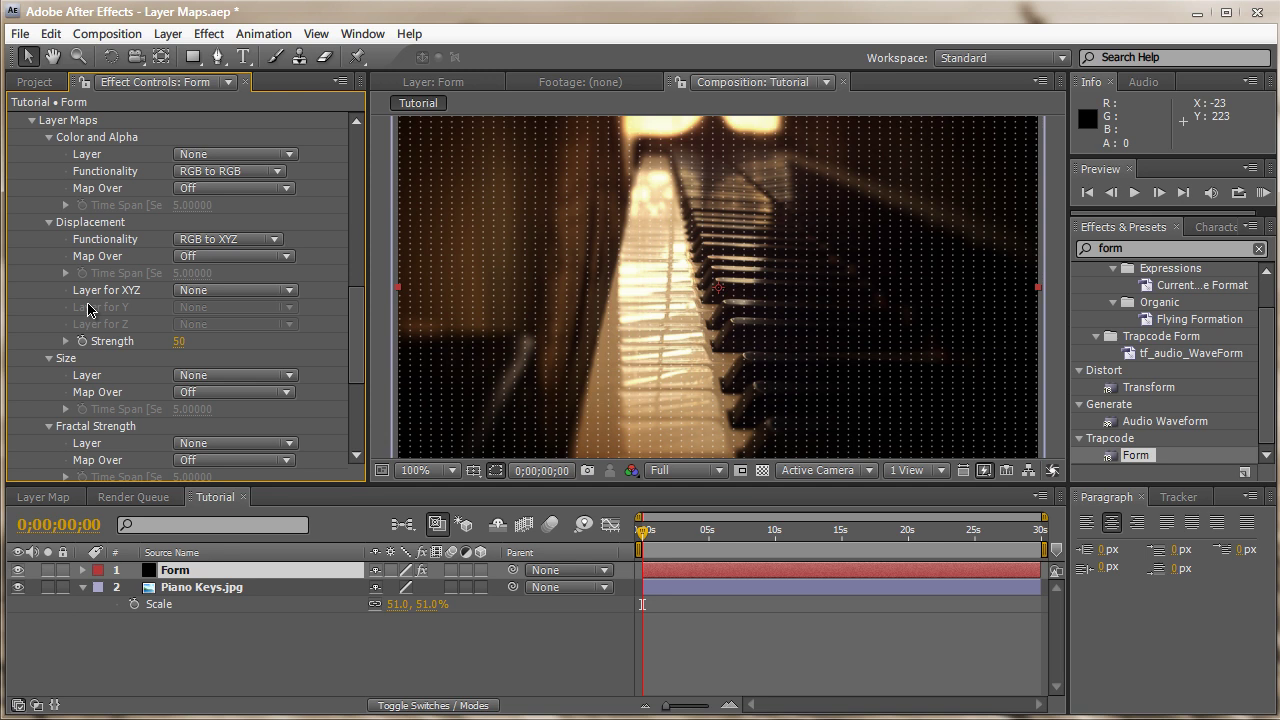
Step: Set Color and Alpha's Layer to 2. Piano Keys.jpg and hide the piano photo layer
click(227, 157)
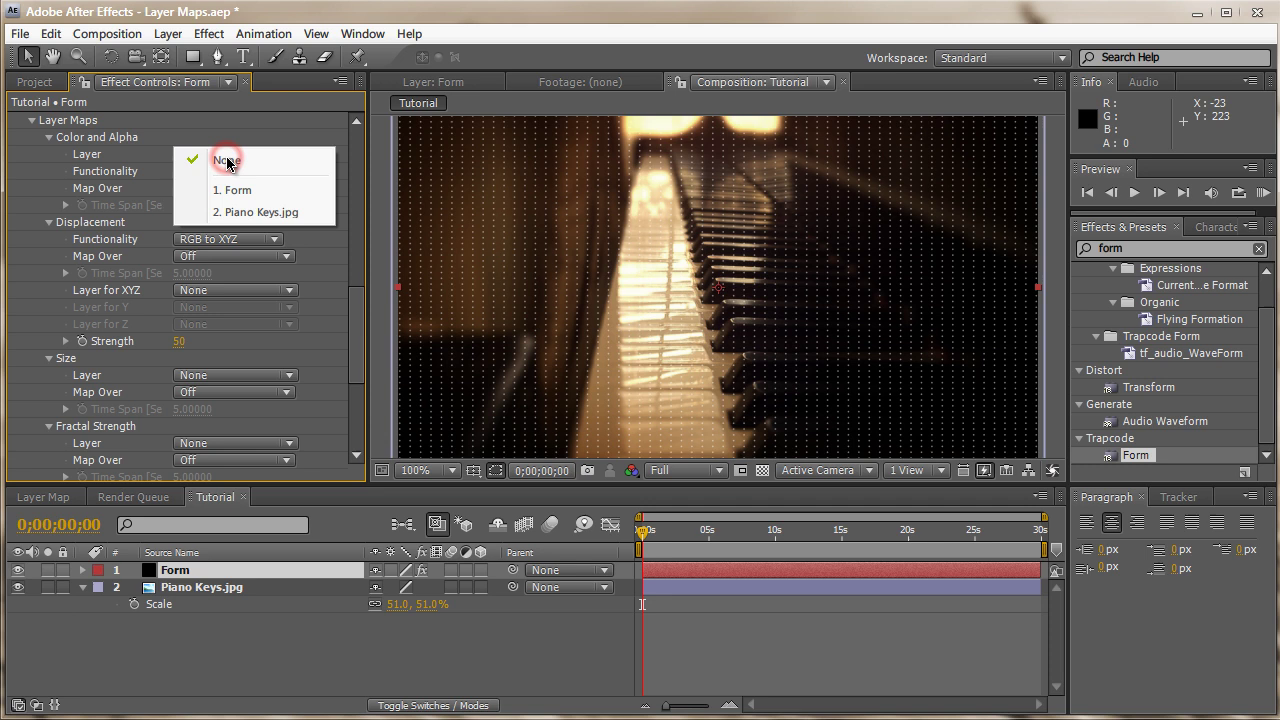
click(240, 210)
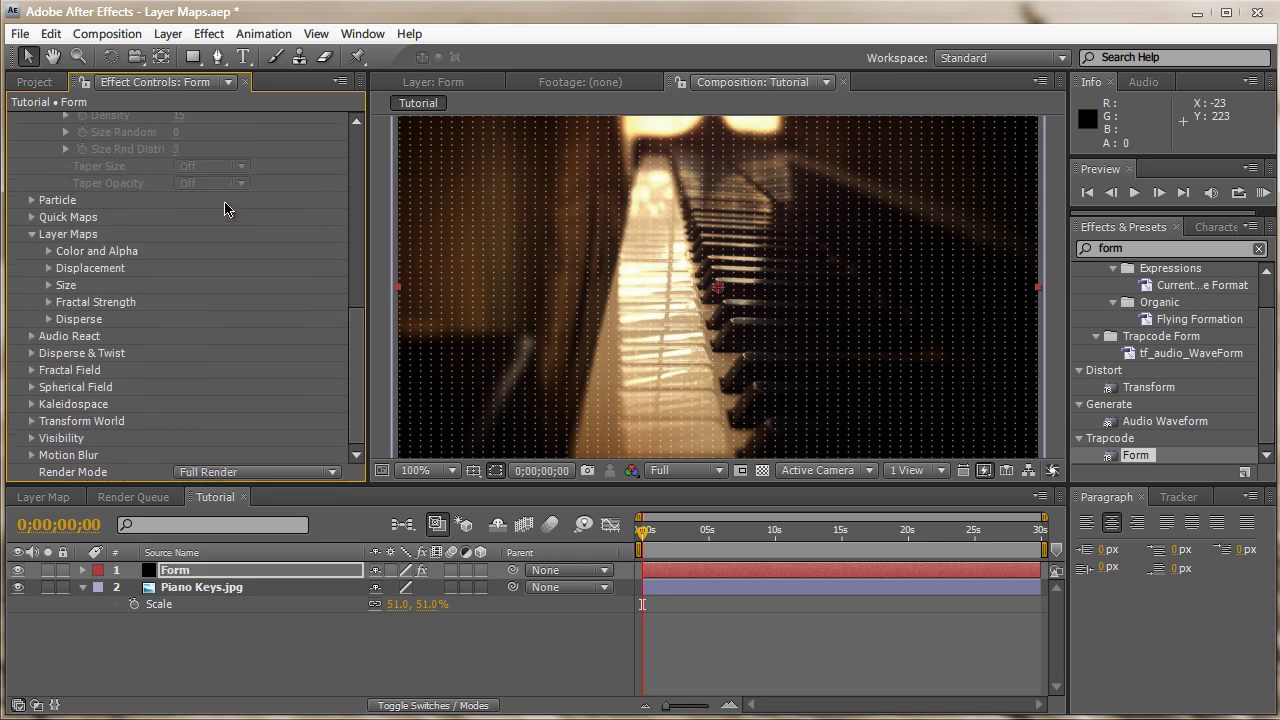
scroll(225, 208, up, 3)
scroll(120, 296, down, 2)
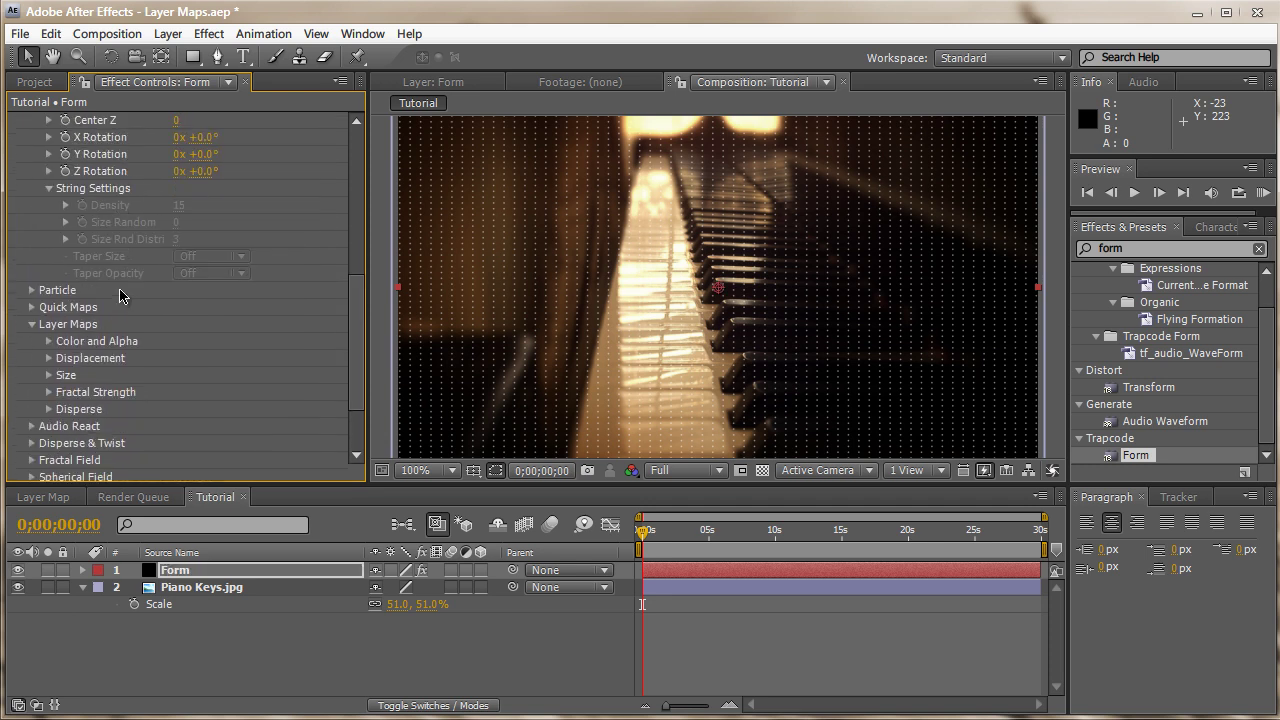
click(48, 341)
click(48, 341)
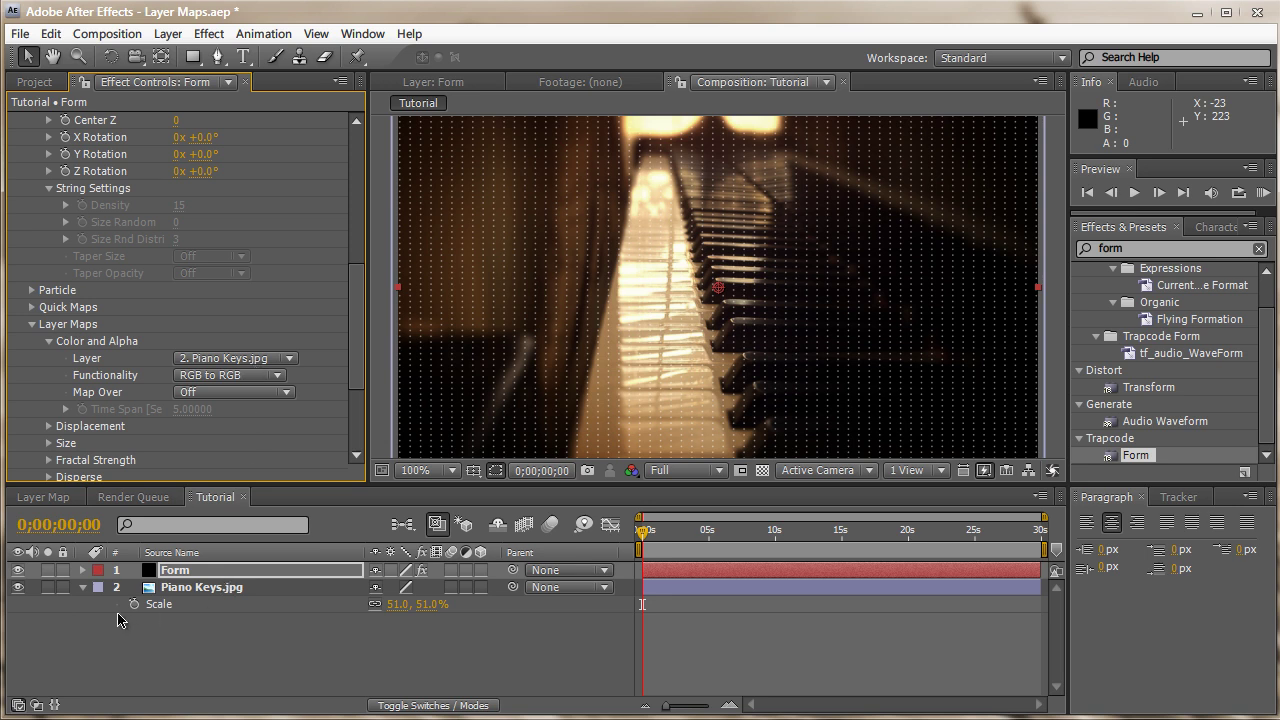
click(17, 588)
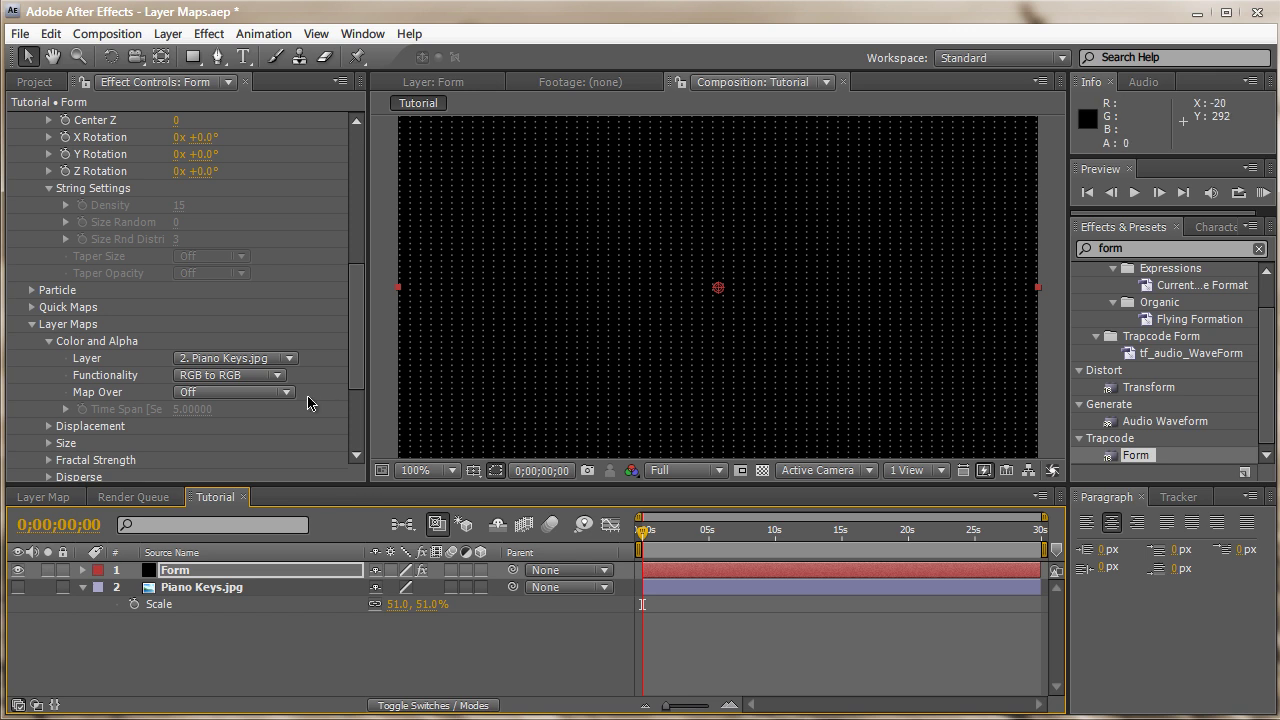
Step: Set Color and Alpha's Map Over option to XY
click(274, 392)
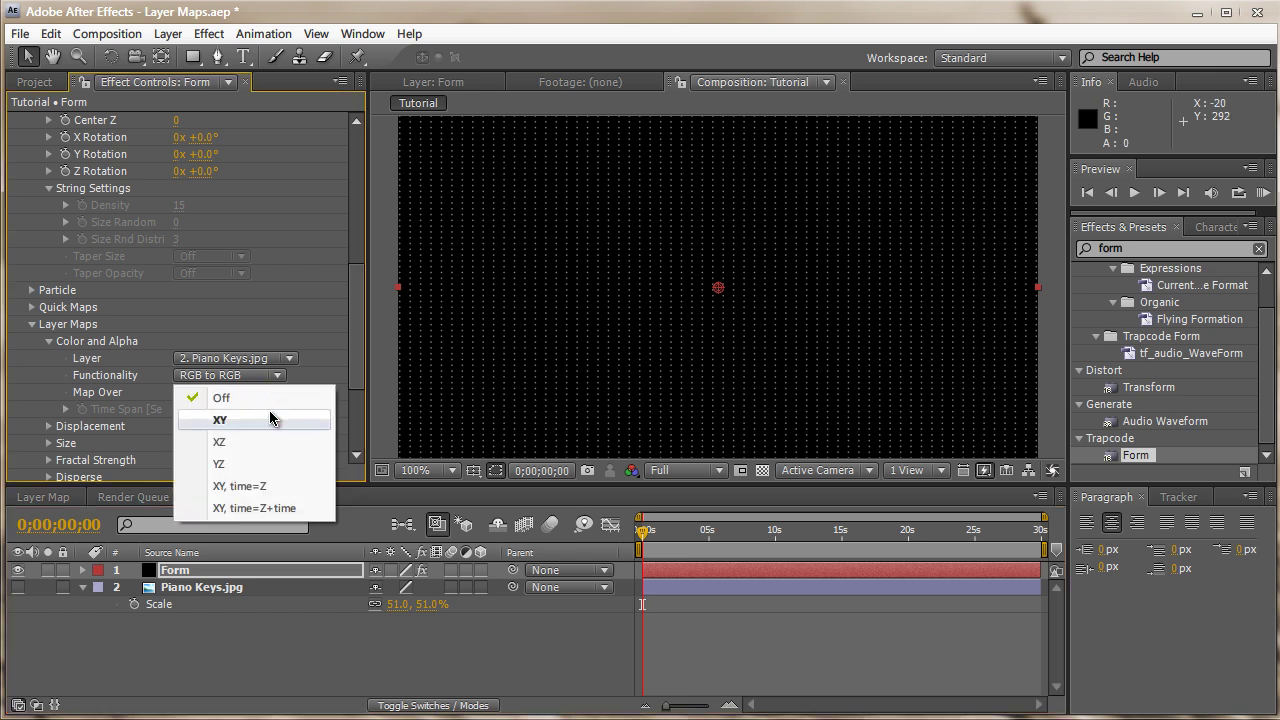
click(198, 422)
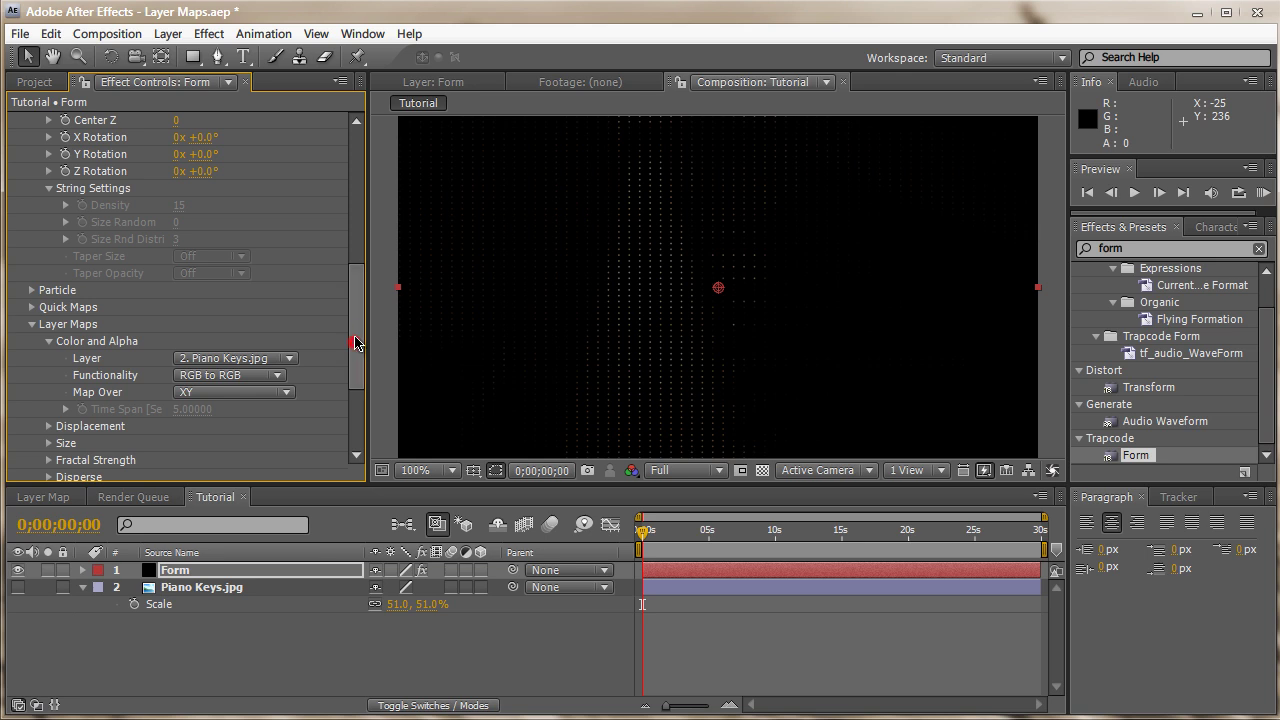
Step: Set Base Form Particles in X and Particles in Y to 140 each
drag(355, 342, 347, 269)
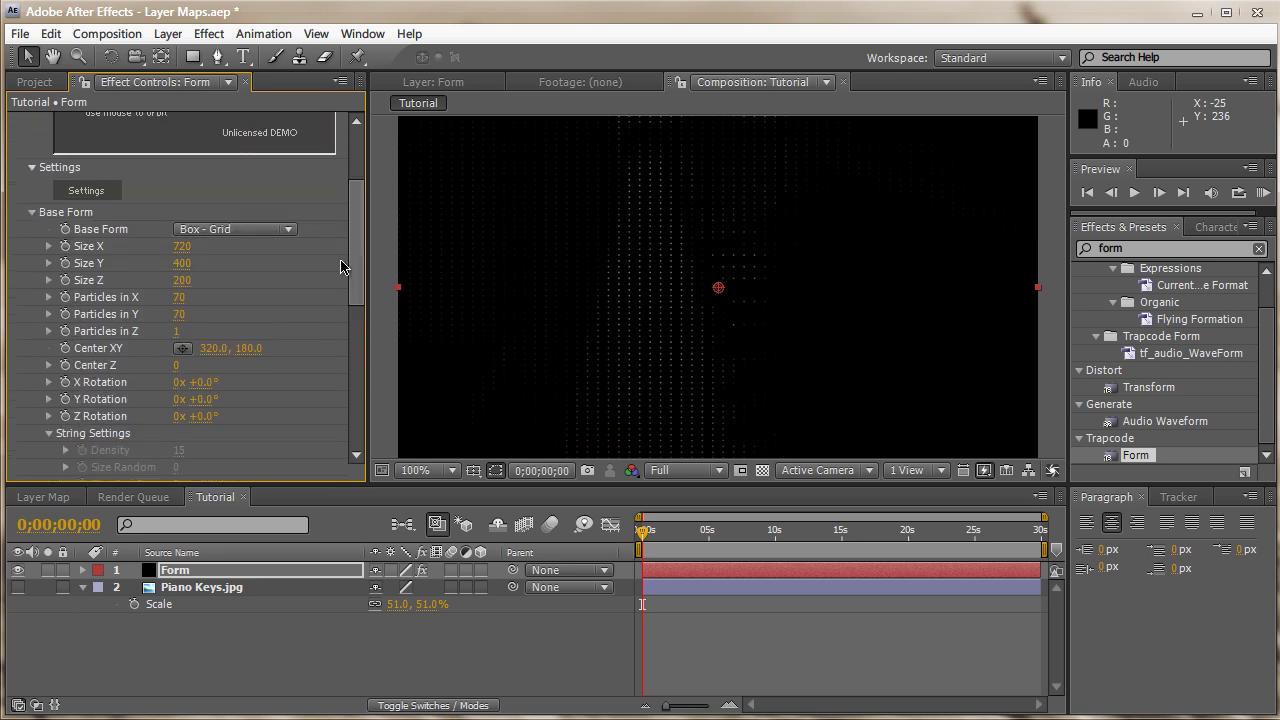
click(180, 298)
text(140)
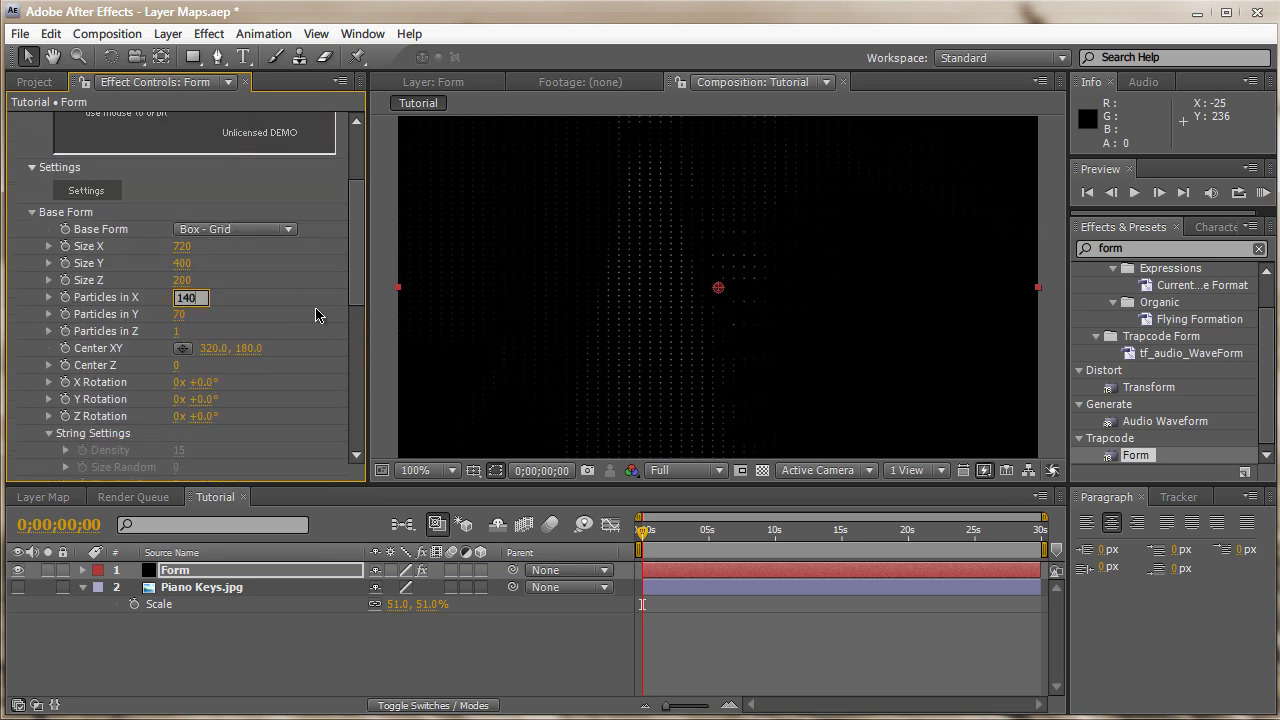
key(Return)
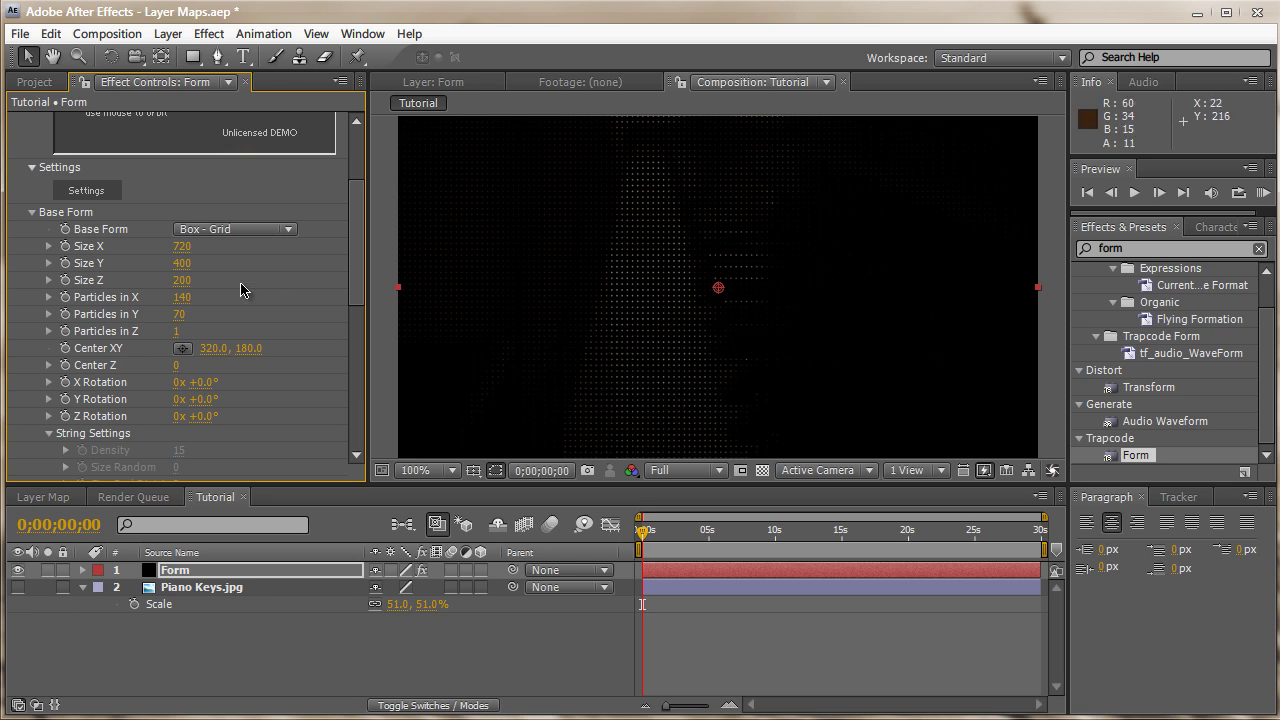
click(180, 315)
text(1)
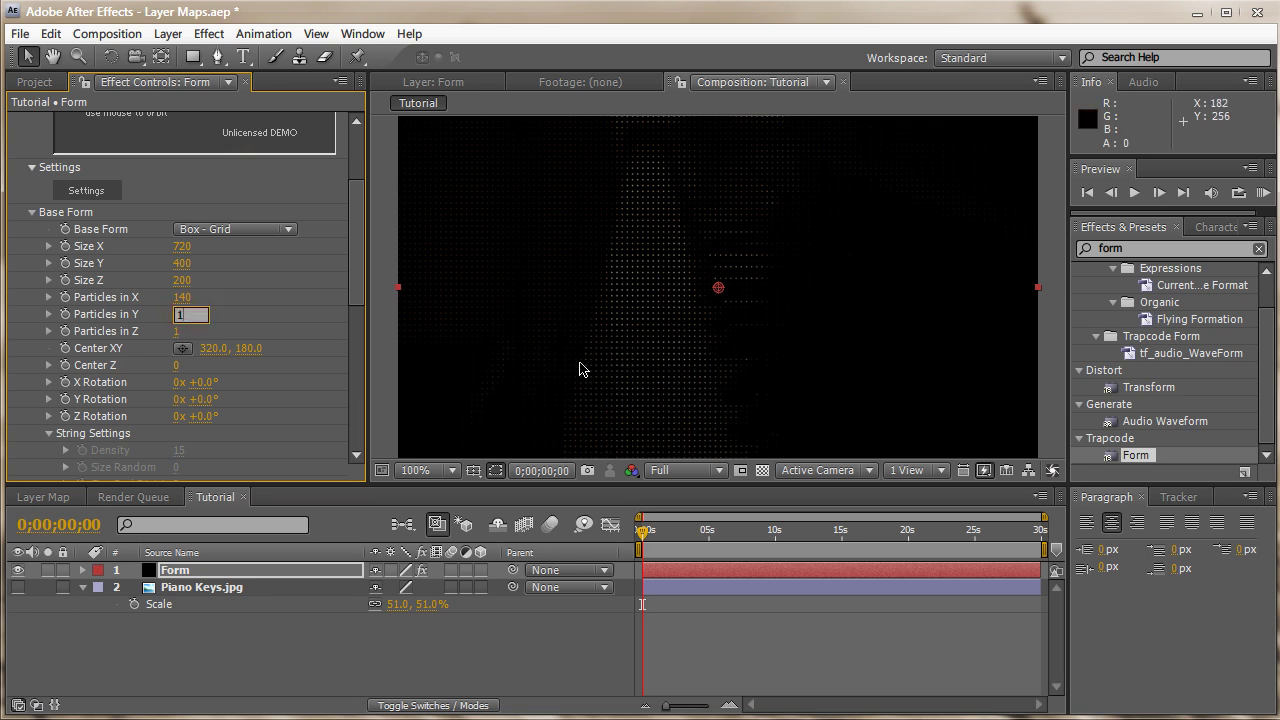
text(40)
key(Return)
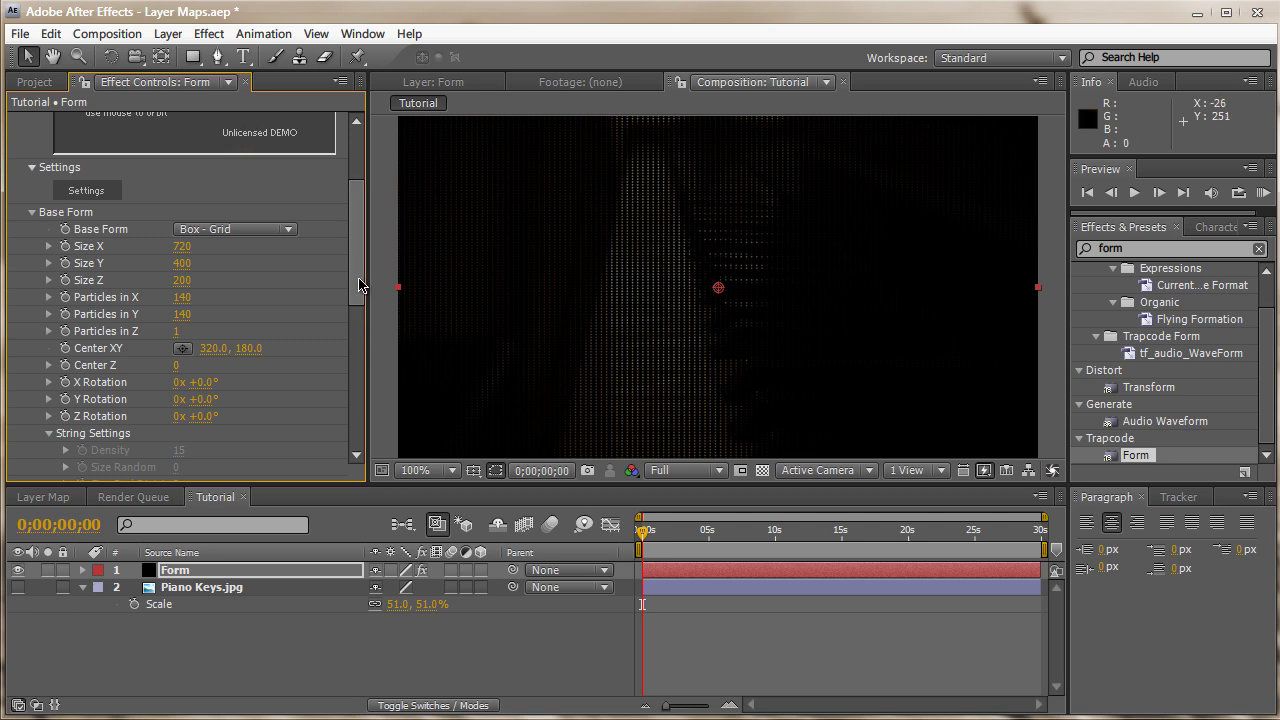
Step: Give Fractal Field Affect Size 1, Displace 62 and Flow Y -31
scroll(360, 249, up, 3)
scroll(352, 305, down, 4)
scroll(352, 305, down, 2)
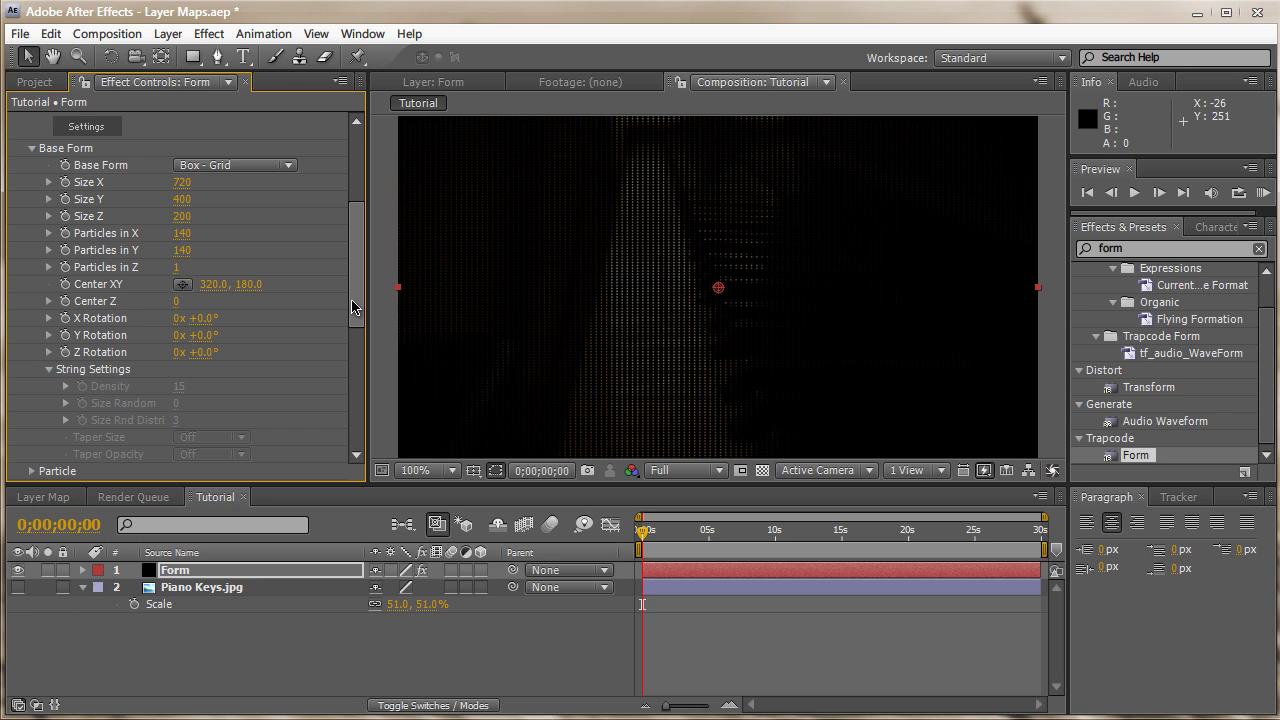
scroll(352, 305, down, 6)
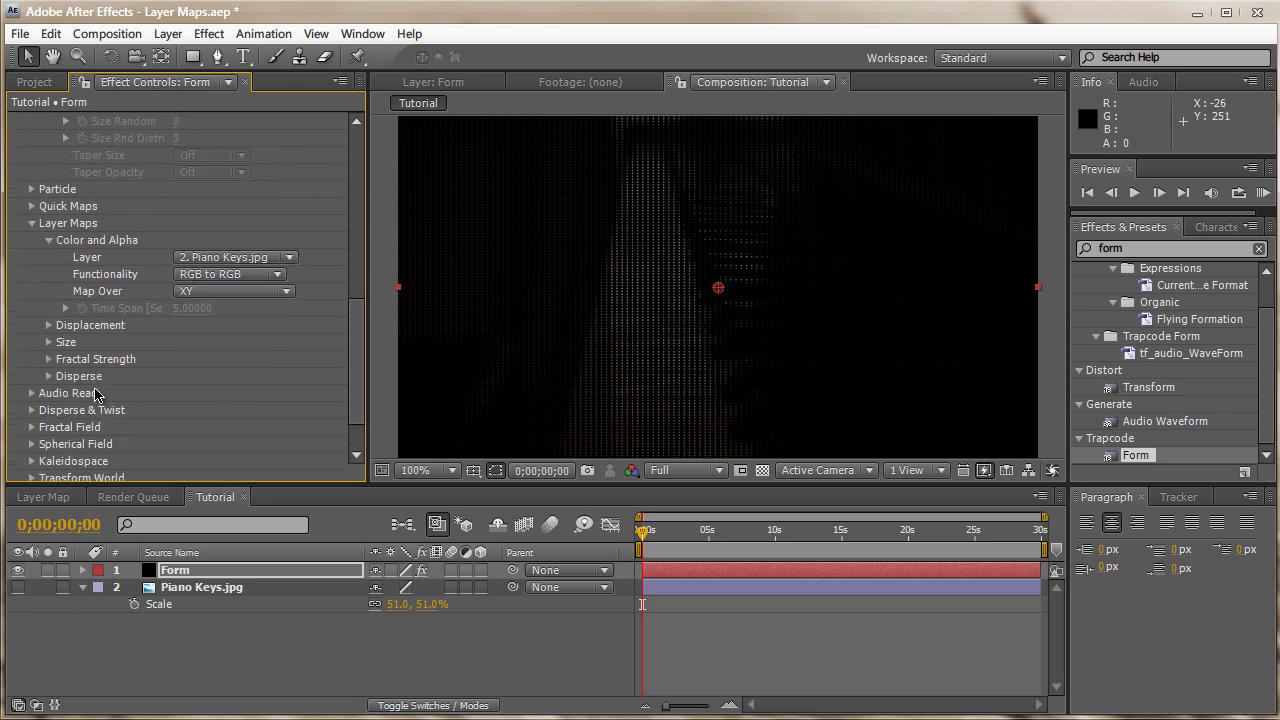
click(32, 428)
scroll(84, 428, down, 7)
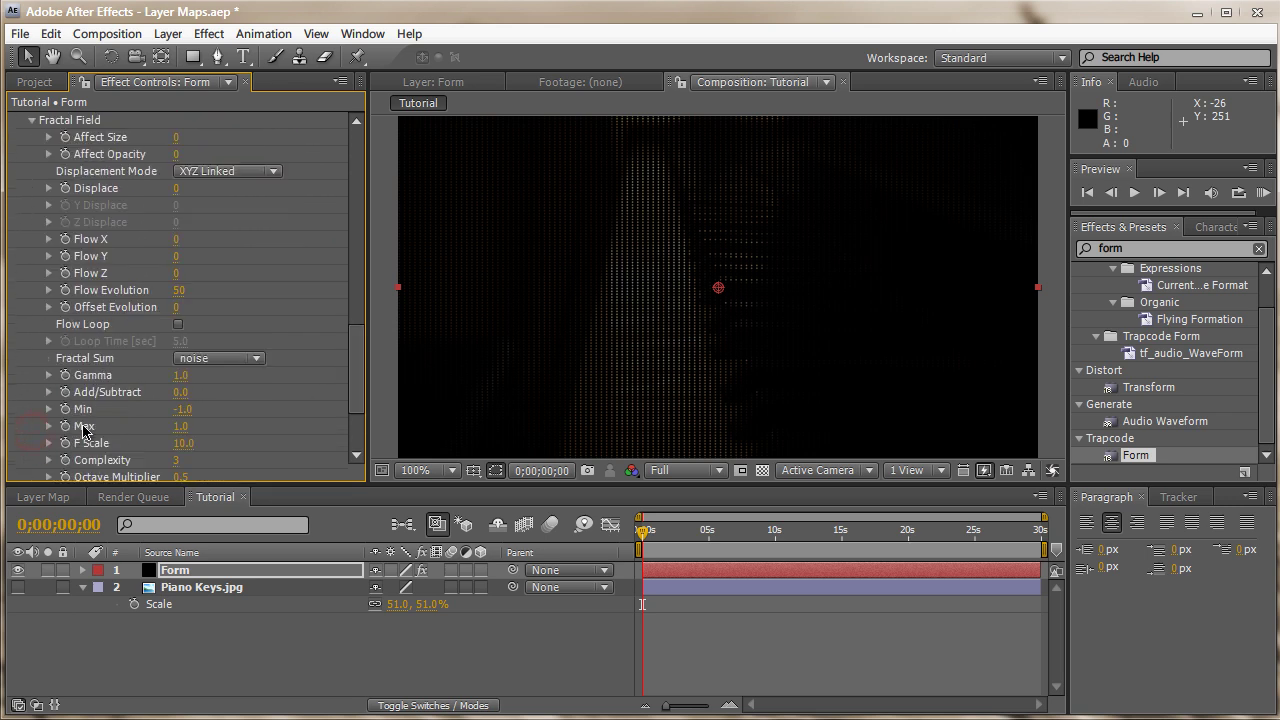
click(176, 137)
text(1)
key(Return)
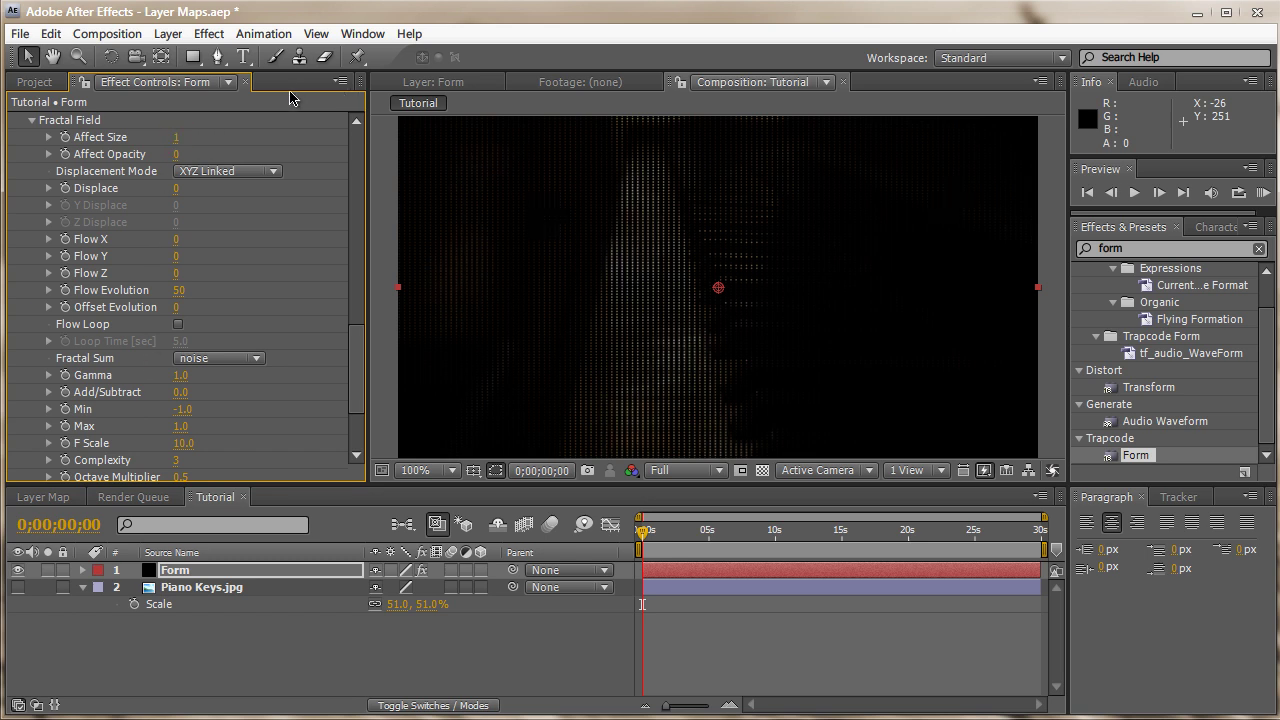
drag(176, 193, 234, 188)
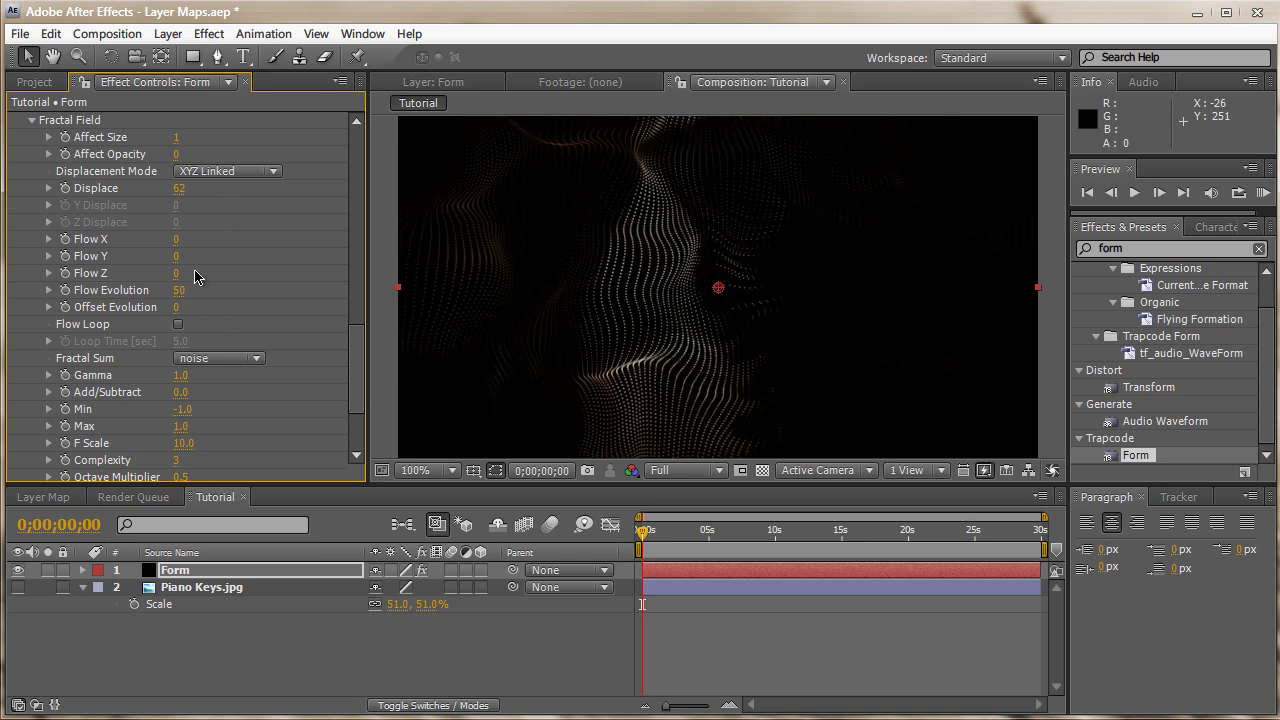
drag(175, 262, 144, 261)
Step: Set Disperse & Twist to Disperse 50 and Twist 7
scroll(297, 306, up, 4)
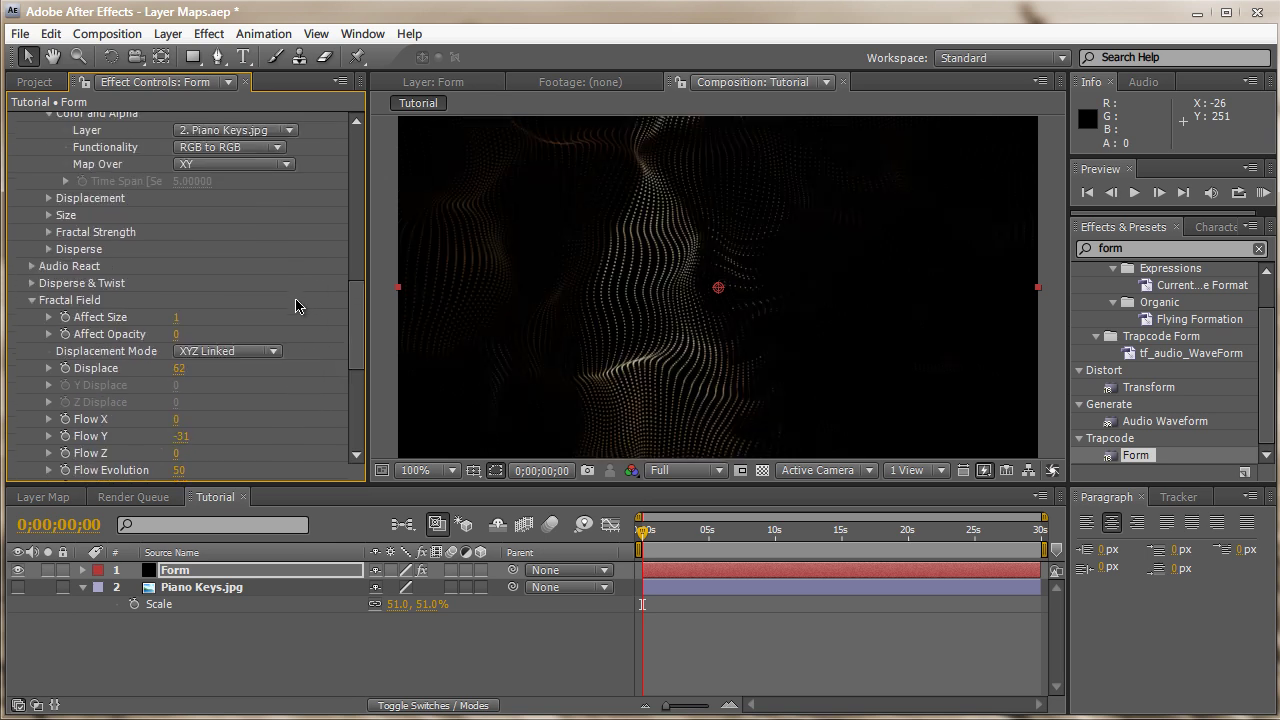
click(31, 284)
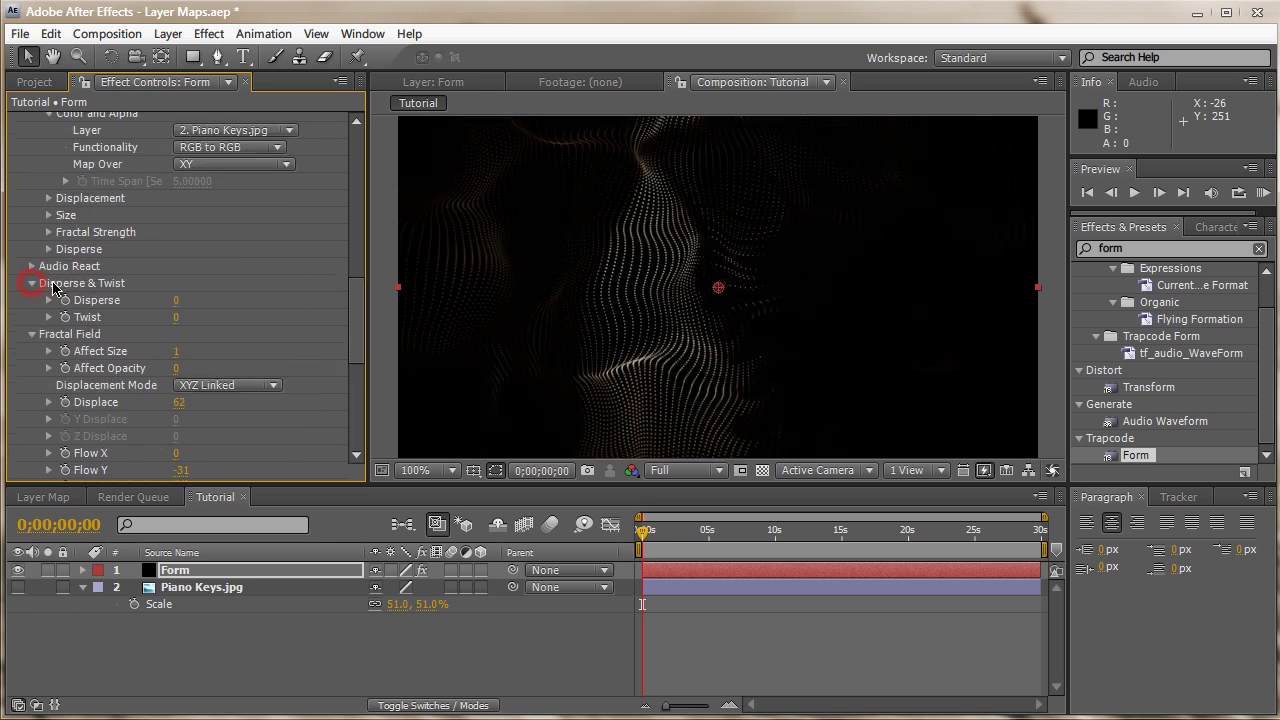
click(177, 301)
text(50)
key(Return)
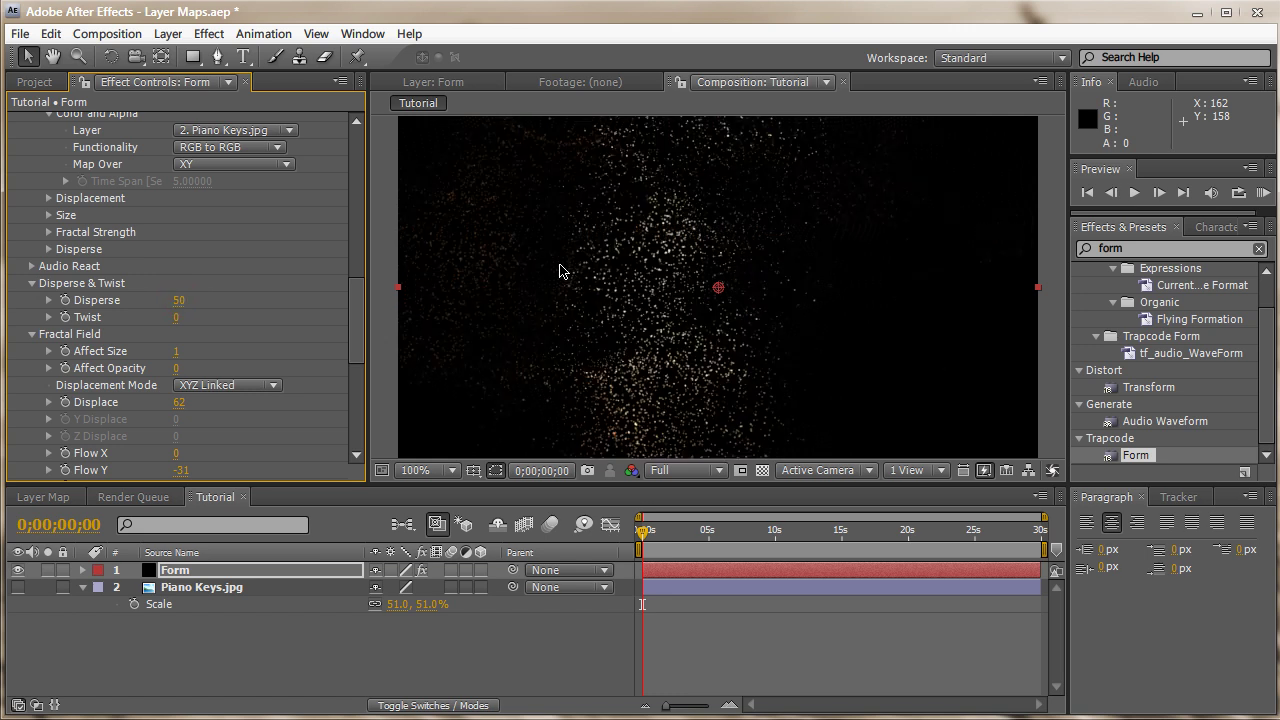
drag(175, 316, 242, 318)
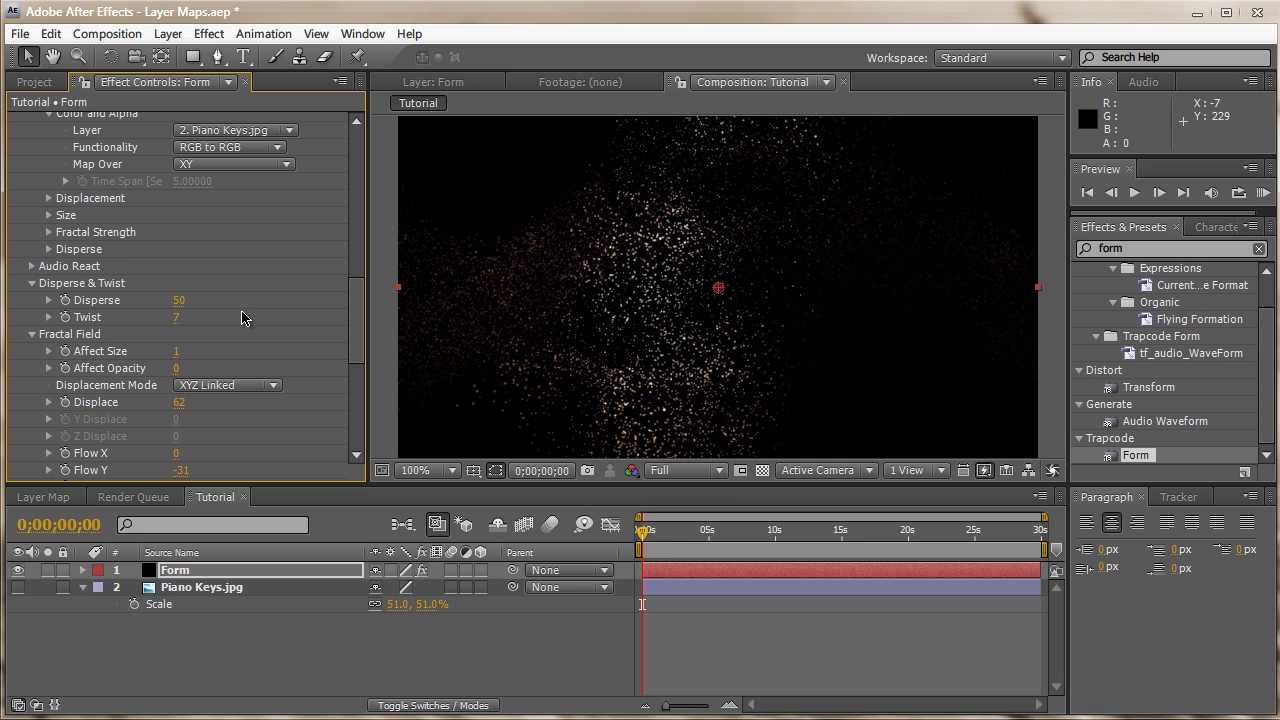
scroll(242, 318, up, 1)
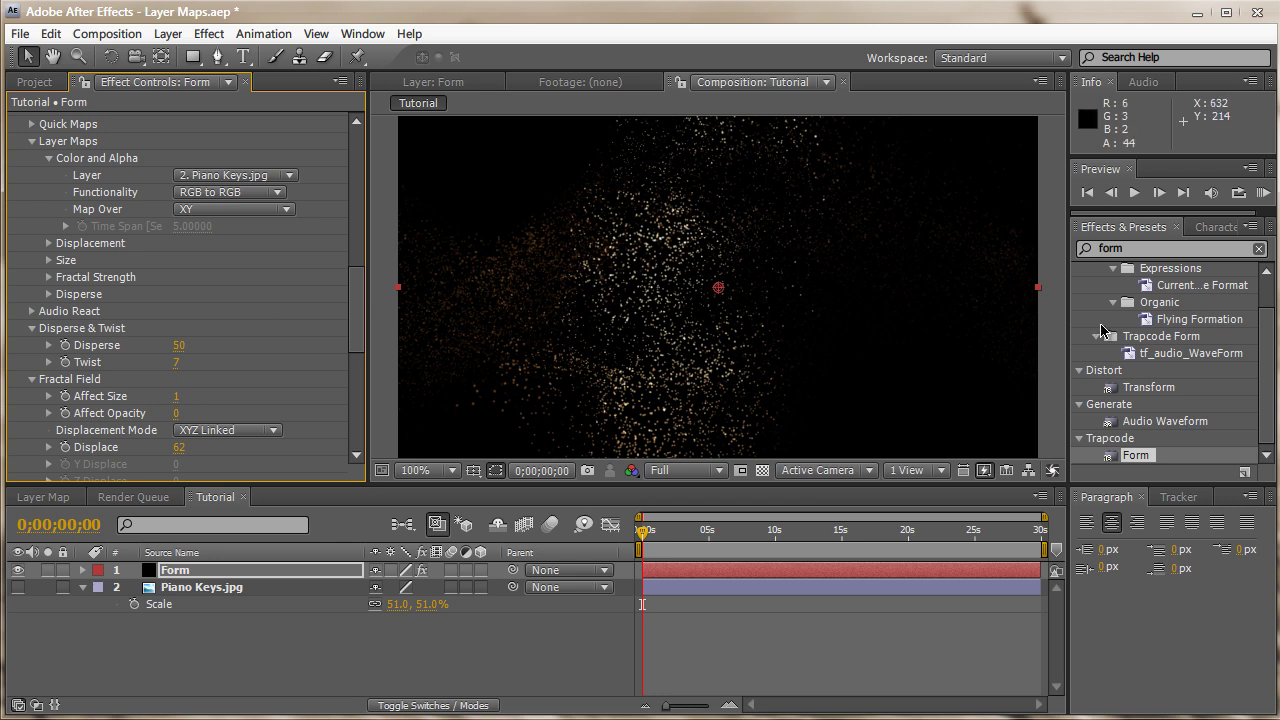
Step: Delete 'form' from the Effects & Presets search field
click(1160, 247)
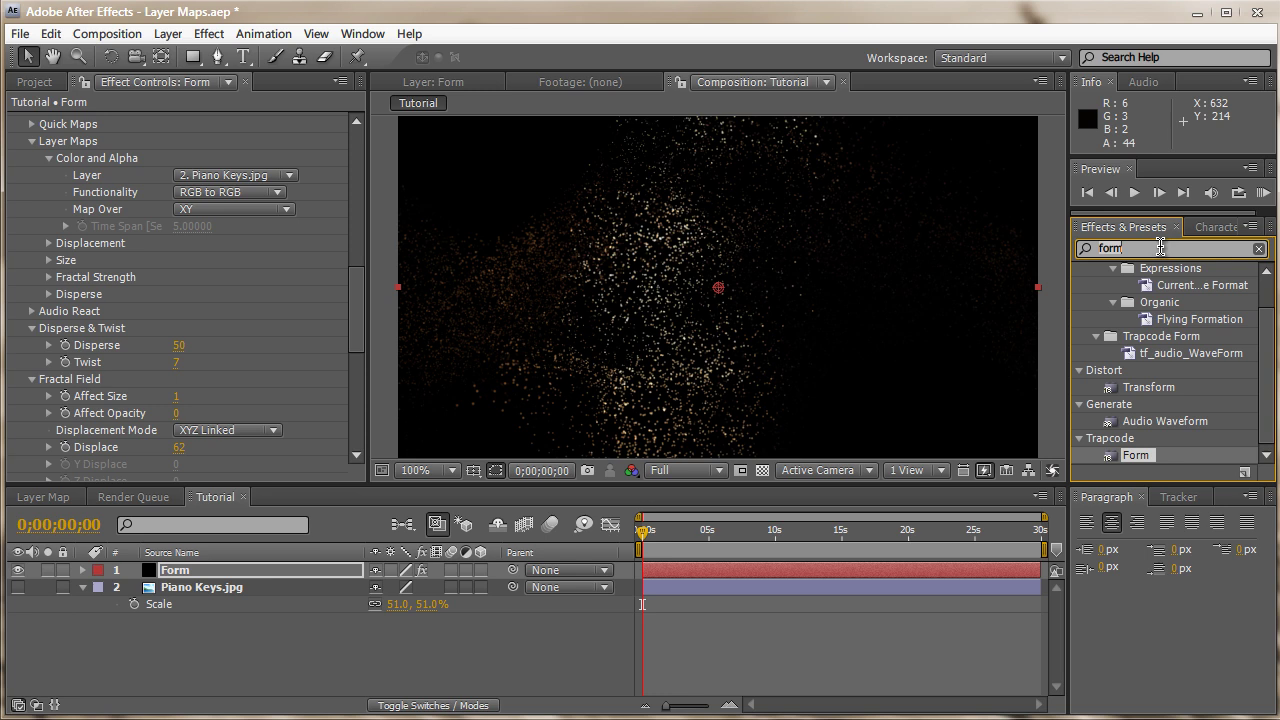
key(BackSpace)
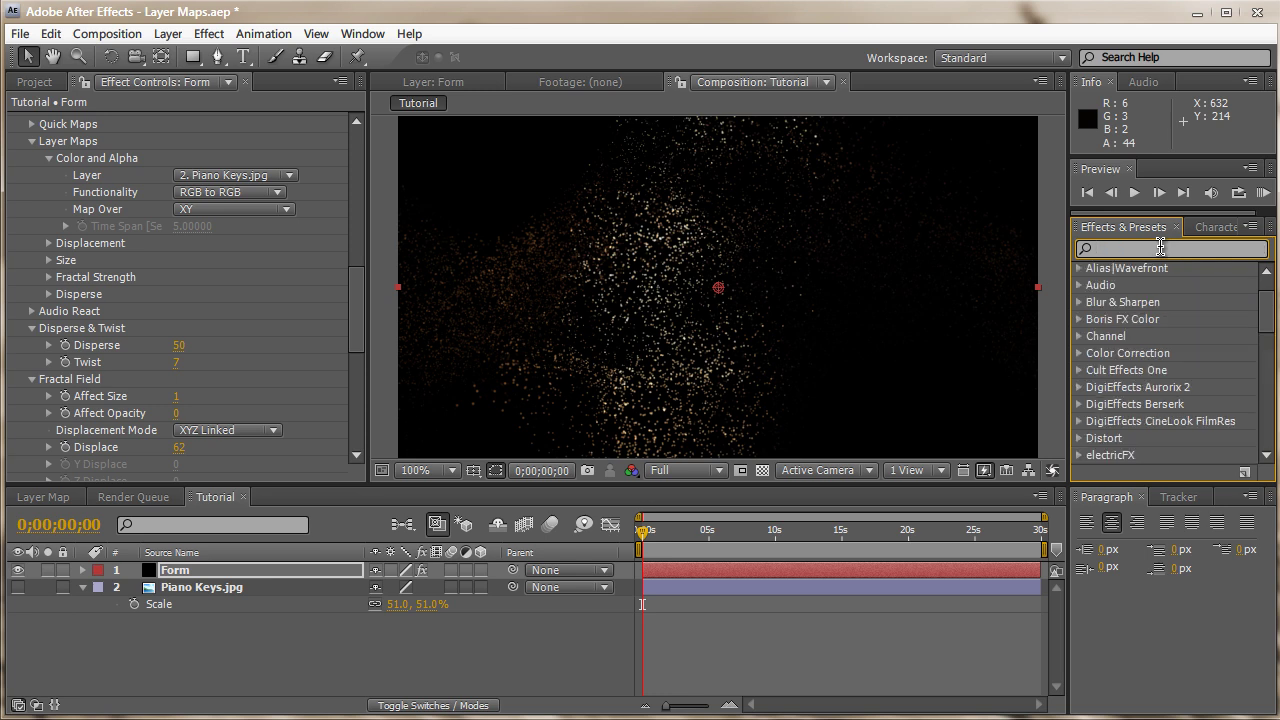